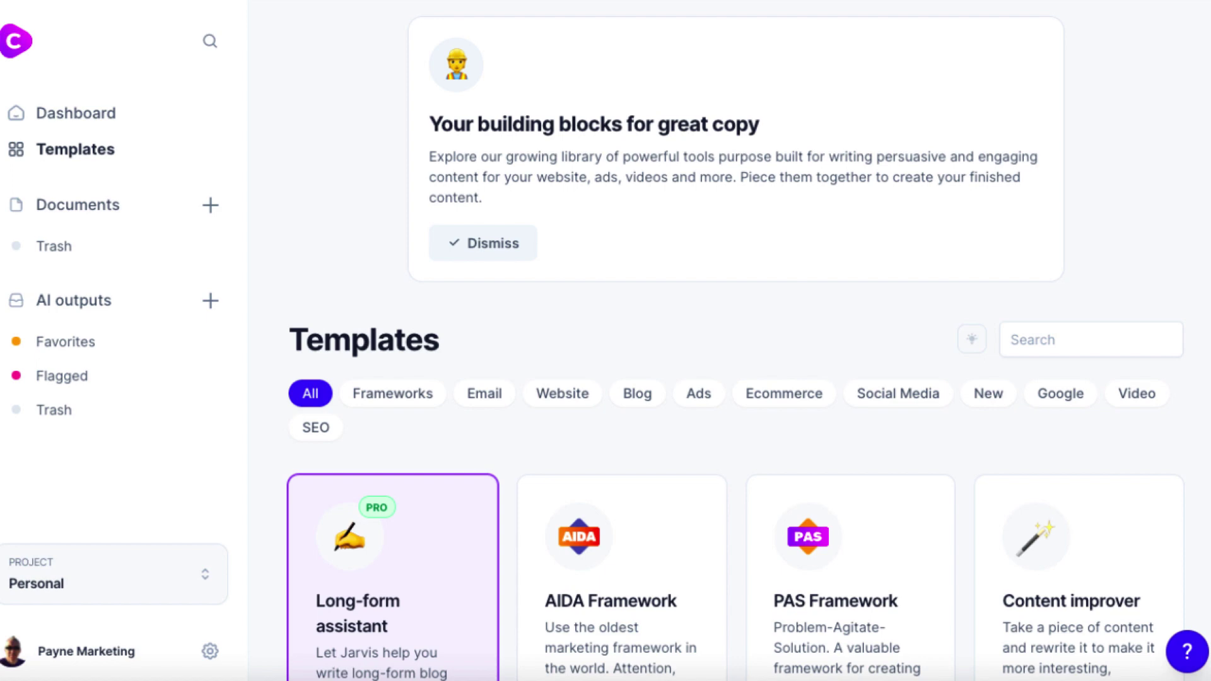
- Look through the template library and open the Long-form assistant template
{"action": "scroll", "coordinate": [906, 238], "scroll_direction": "down", "scroll_amount": 5}
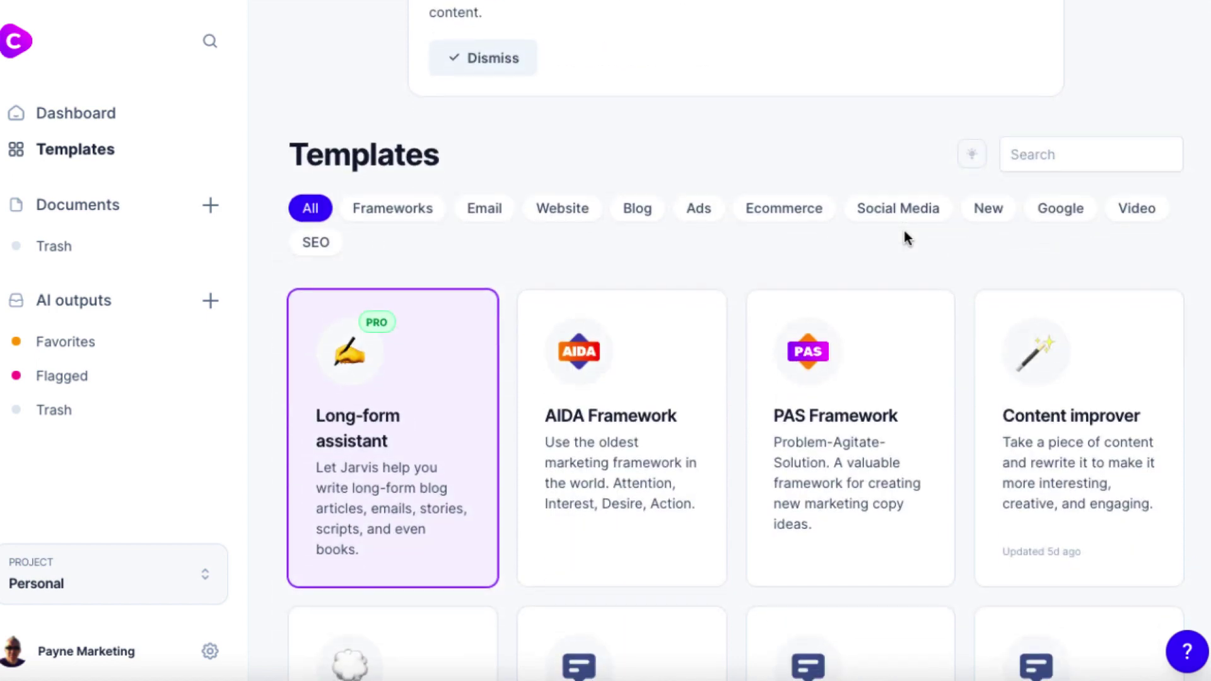
{"action": "scroll", "coordinate": [903, 243], "scroll_direction": "down", "scroll_amount": 2}
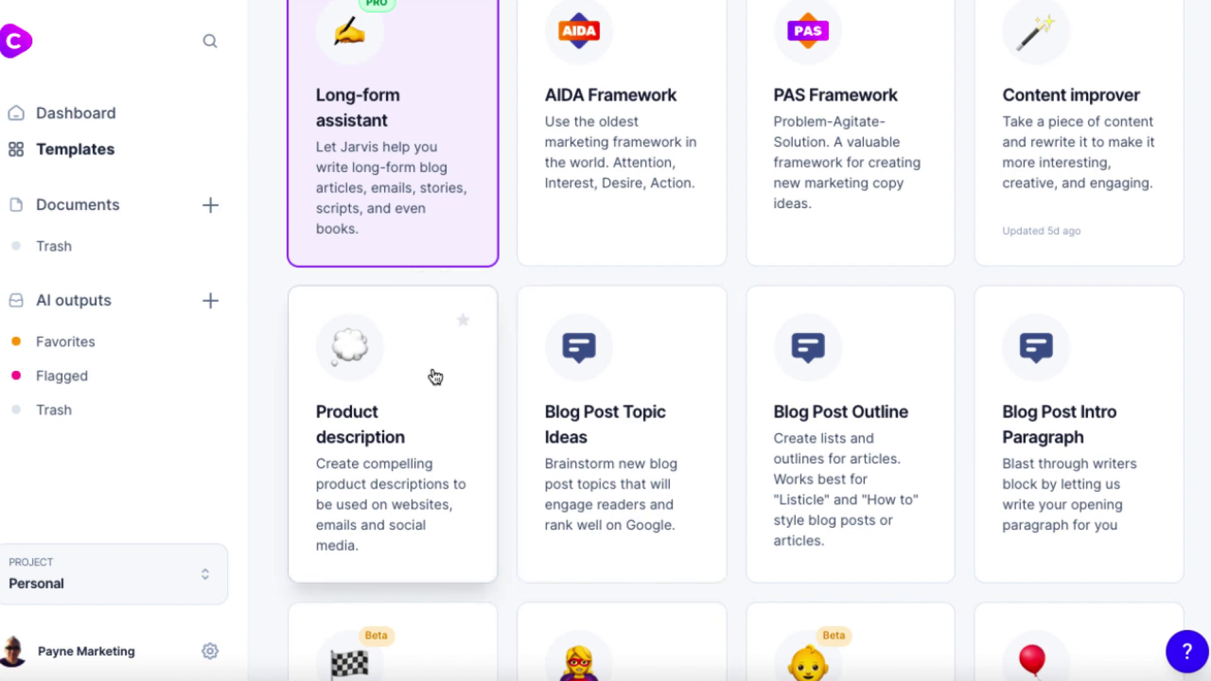
{"action": "scroll", "coordinate": [709, 389], "scroll_direction": "down", "scroll_amount": 5}
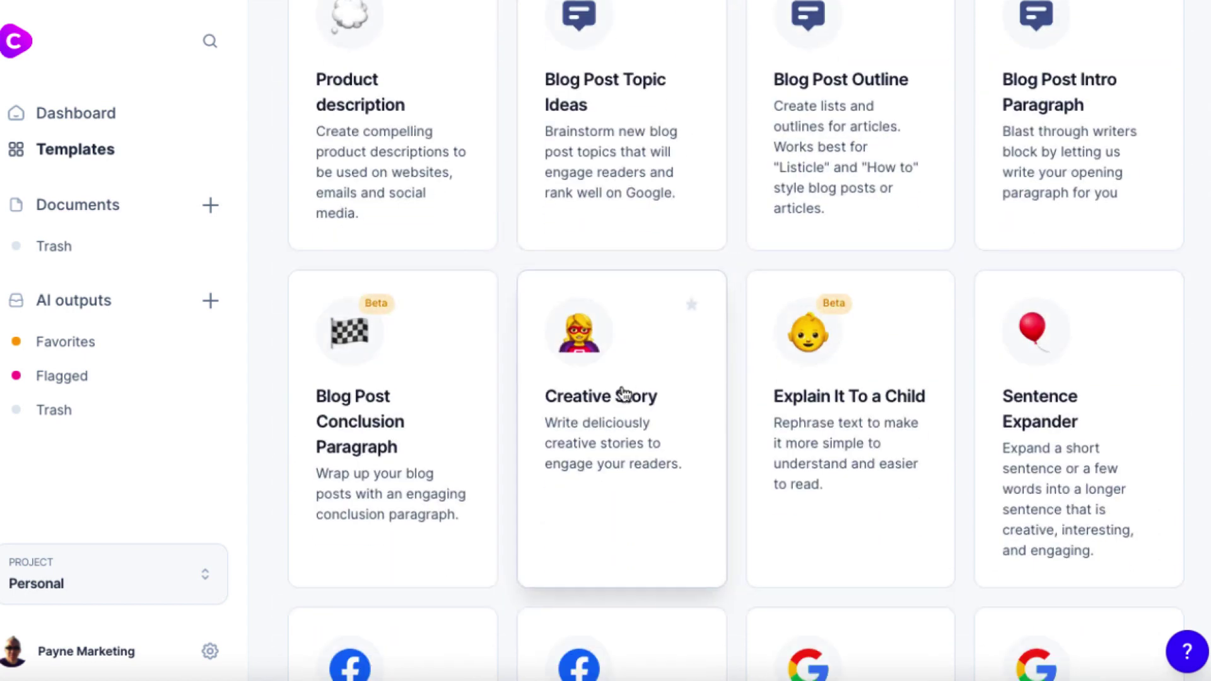
{"action": "scroll", "coordinate": [623, 394], "scroll_direction": "down", "scroll_amount": 6}
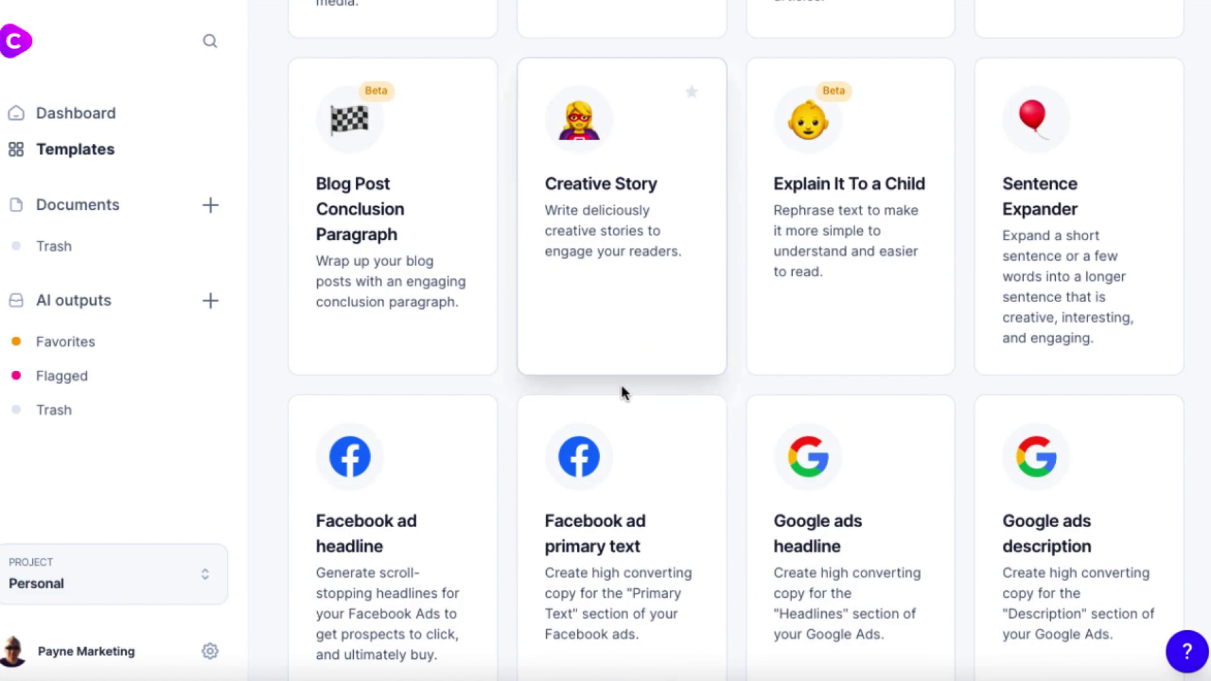
{"action": "scroll", "coordinate": [878, 374], "scroll_direction": "up", "scroll_amount": 17}
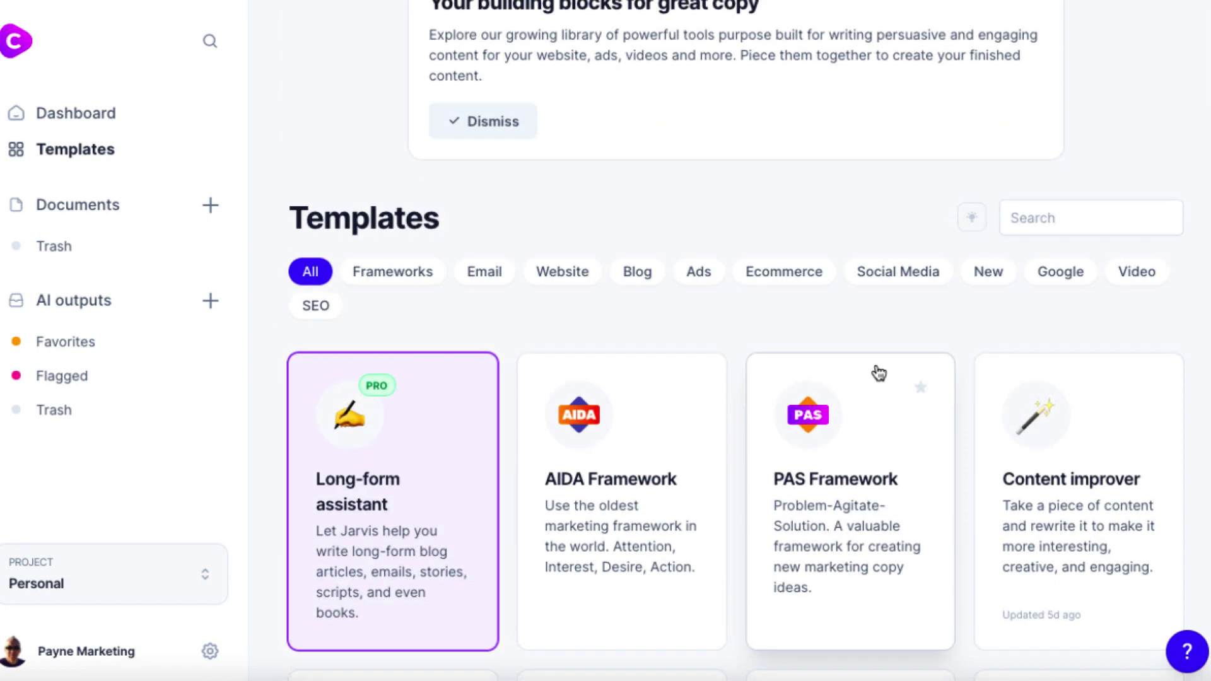
{"action": "left_click", "coordinate": [353, 479]}
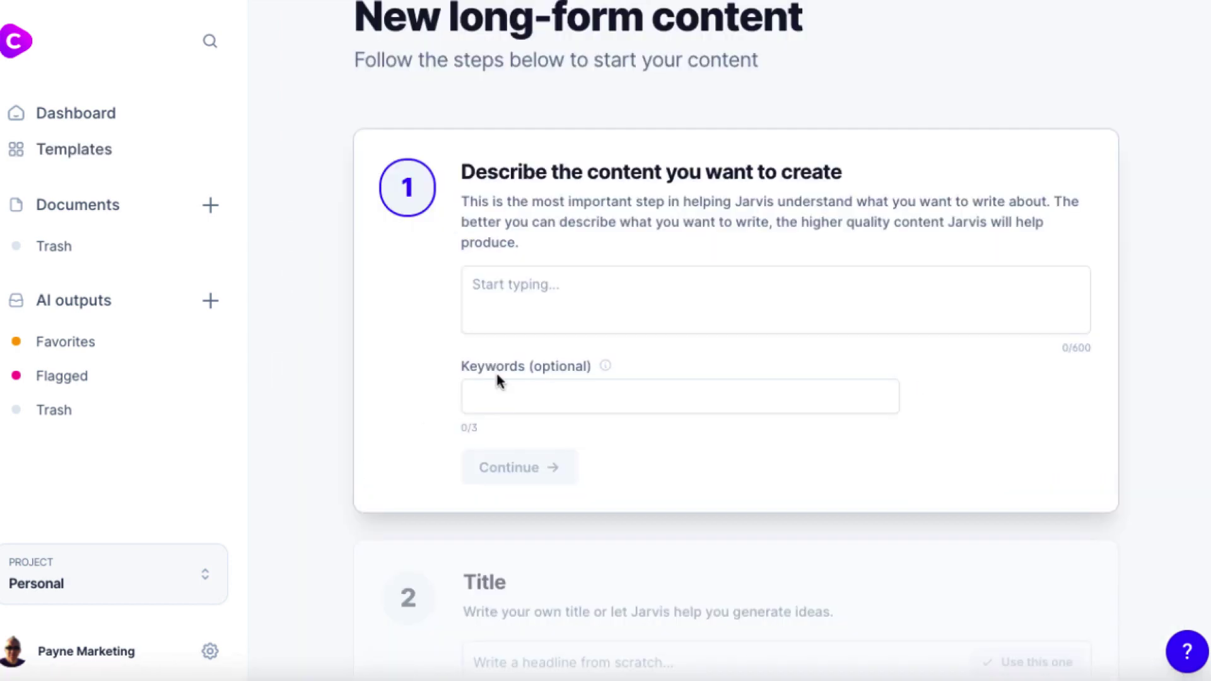
- Describe the content as "A fun story about a time I got lost in Tokyo." and continue to the title stage
{"action": "left_click", "coordinate": [537, 298]}
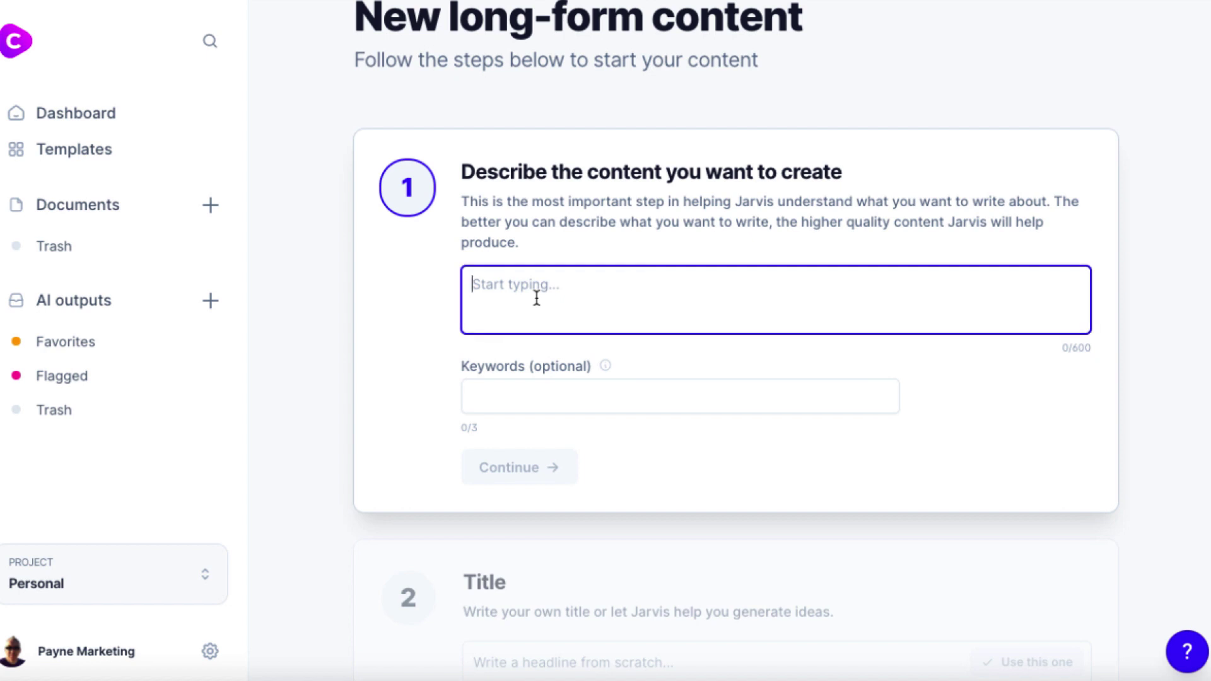
{"action": "type", "text": "A fun str"}
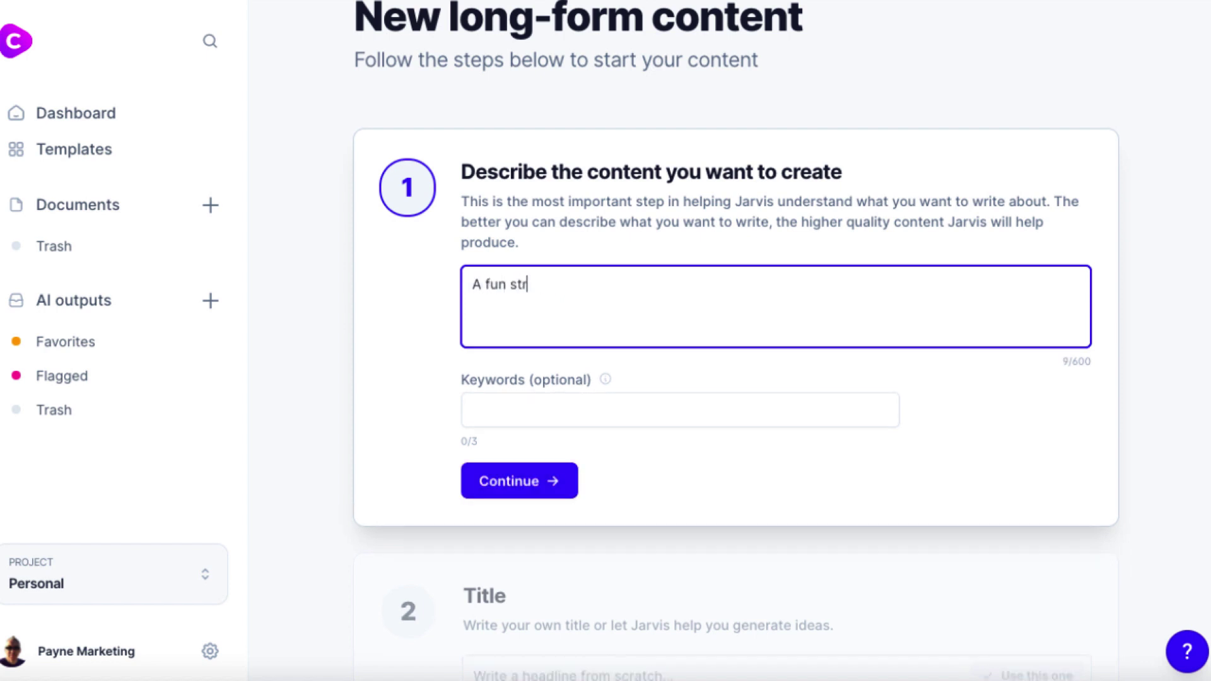
{"action": "key", "text": "BackSpace"}
{"action": "type", "text": "ory about a time I got l"}
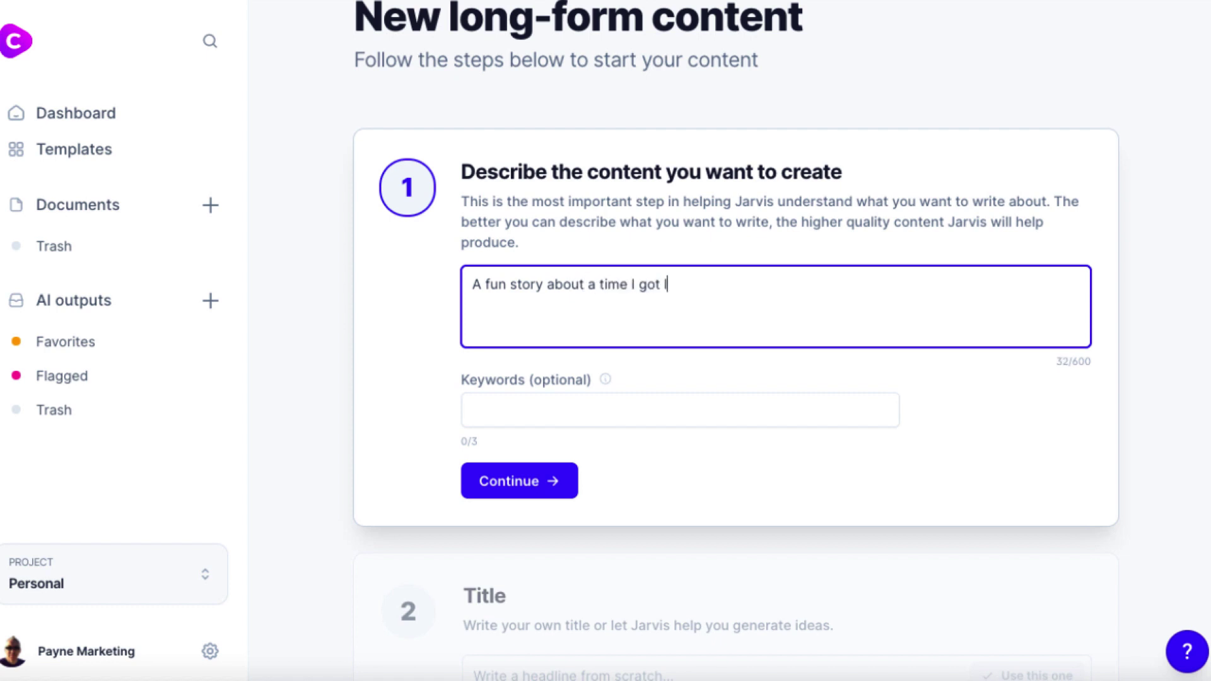
{"action": "type", "text": "ost in Tokyo and coul"}
{"action": "key", "text": "BackSpace"}
{"action": "key", "text": "BackSpace"}
{"action": "key", "text": "BackSpace"}
{"action": "key", "text": "BackSpace"}
{"action": "key", "text": "BackSpace"}
{"action": "key", "text": "BackSpace"}
{"action": "key", "text": "BackSpace"}
{"action": "type", "text": "."}
{"action": "scroll", "coordinate": [426, 454], "scroll_direction": "down", "scroll_amount": 4}
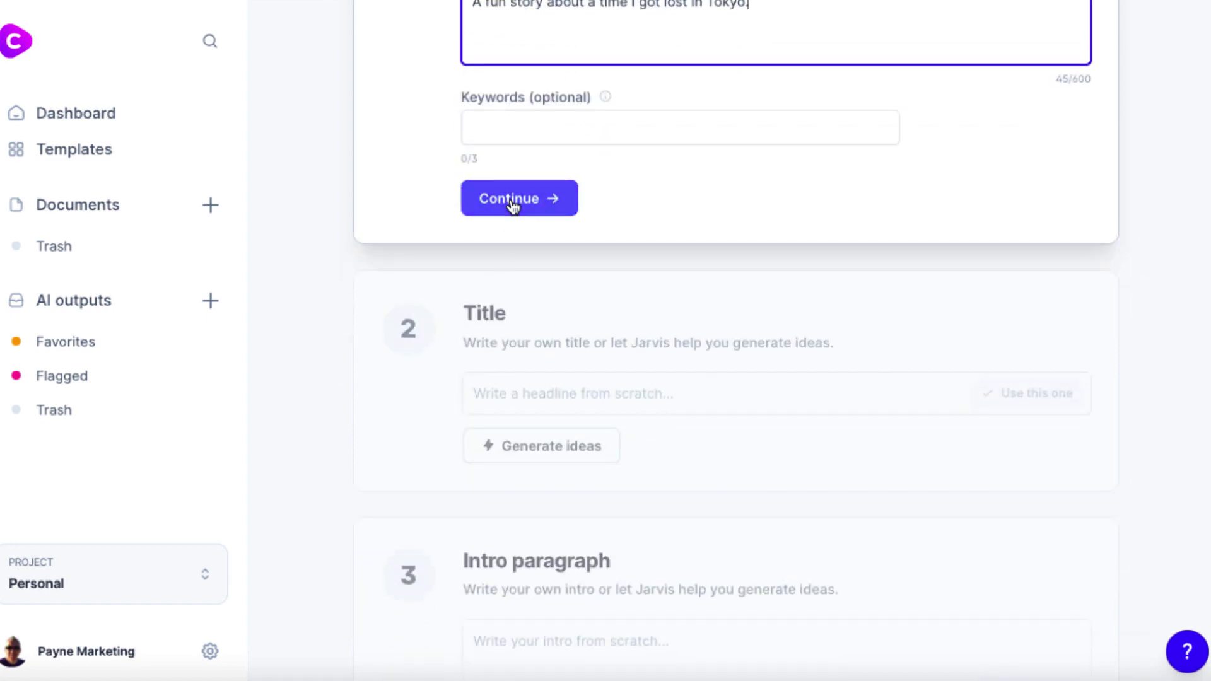
{"action": "left_click", "coordinate": [513, 203]}
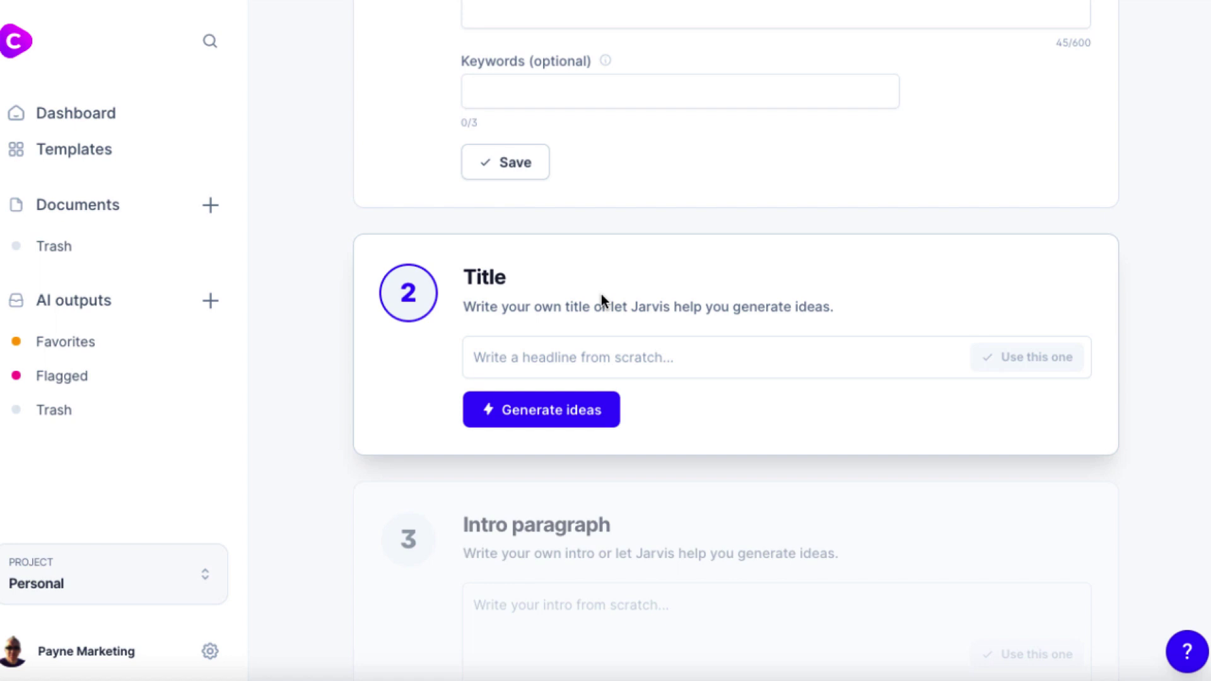
- Generate title ideas and use "Lost in Tokyo, a Fun Story" as the title
{"action": "left_click", "coordinate": [547, 413]}
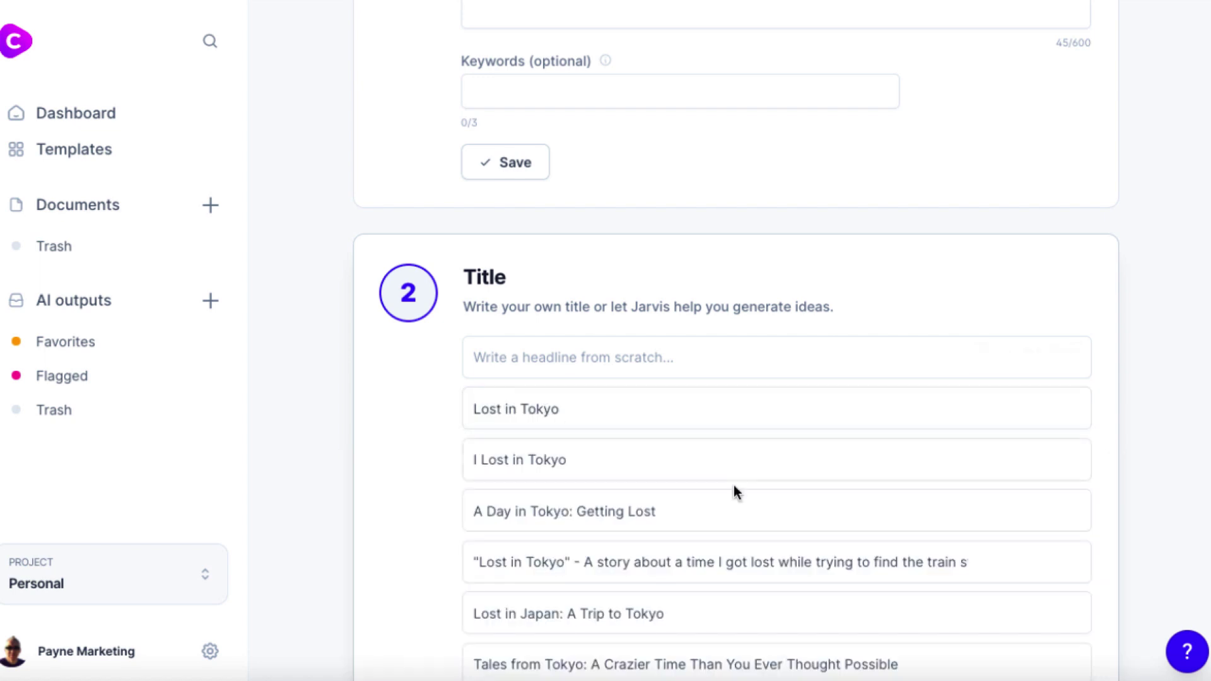
{"action": "scroll", "coordinate": [732, 489], "scroll_direction": "down", "scroll_amount": 5}
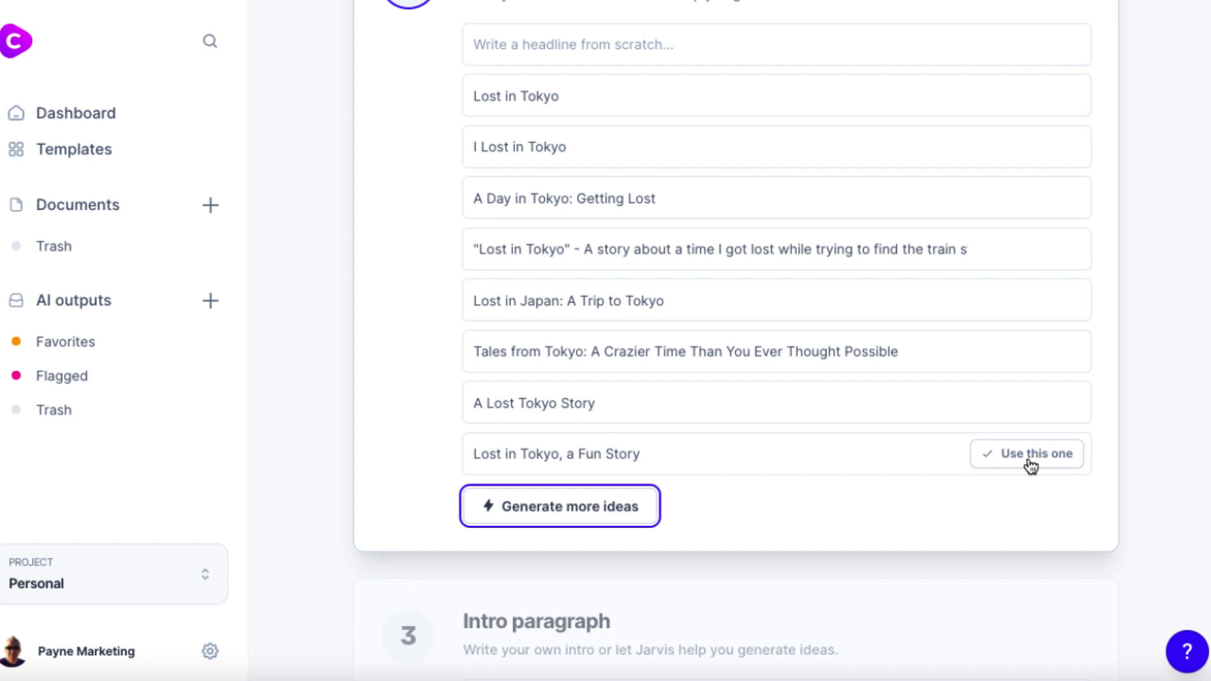
{"action": "left_click", "coordinate": [1030, 465]}
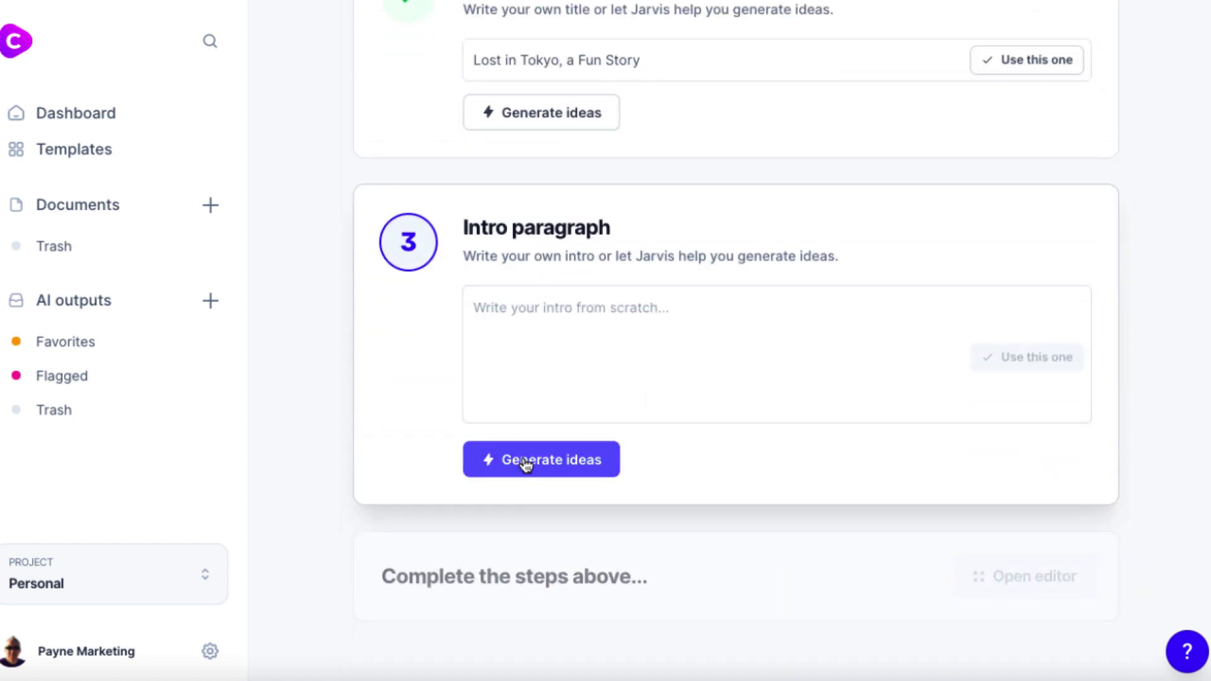
- Generate intro paragraph ideas, read through them and use the first one, about exploring the city without studying the map
{"action": "left_click", "coordinate": [526, 466]}
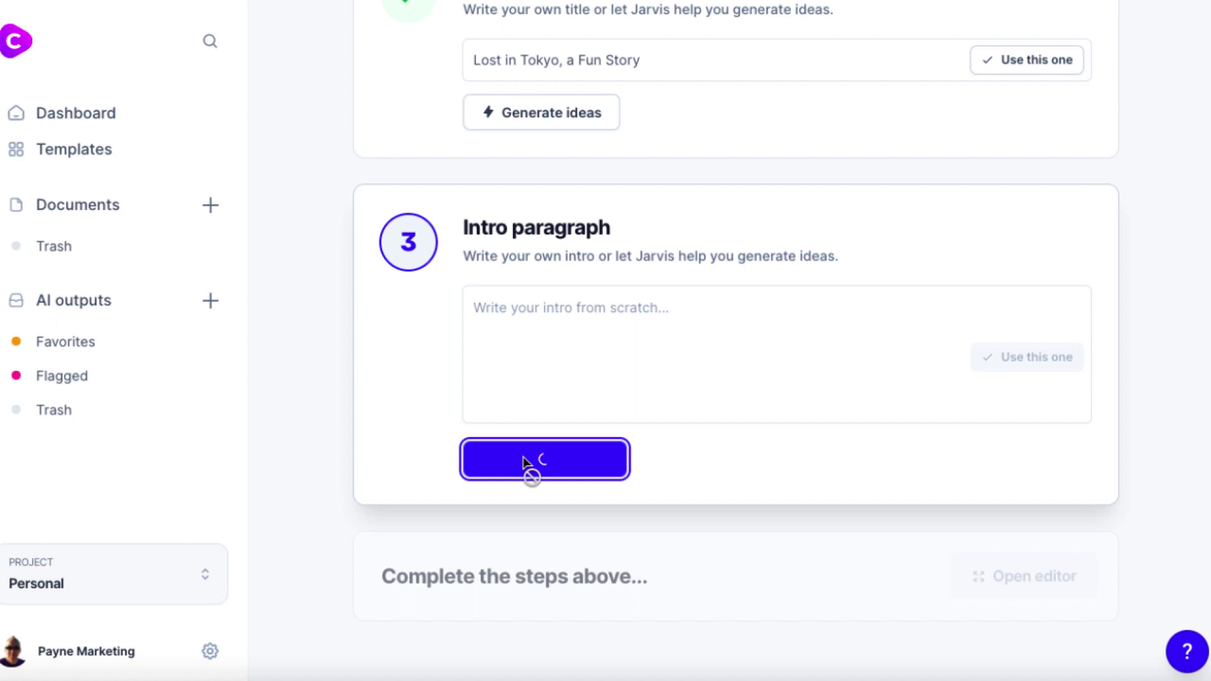
{"action": "scroll", "coordinate": [524, 458], "scroll_direction": "down", "scroll_amount": 1}
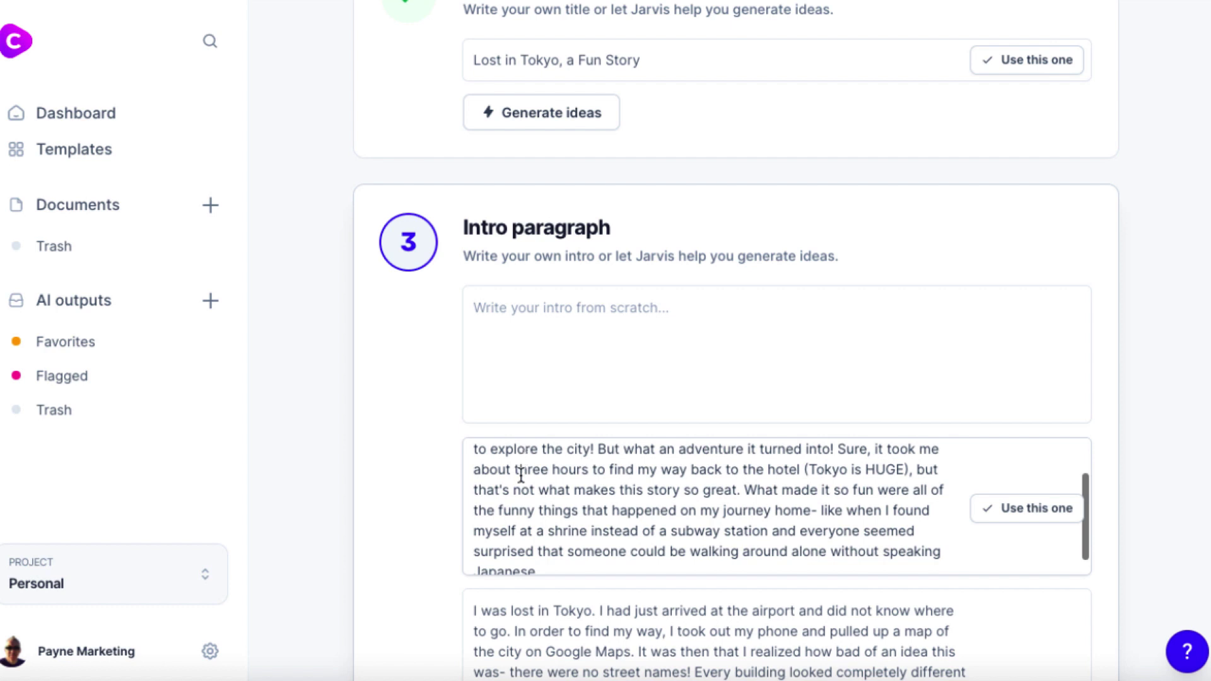
{"action": "scroll", "coordinate": [521, 474], "scroll_direction": "up", "scroll_amount": 1}
{"action": "scroll", "coordinate": [378, 522], "scroll_direction": "down", "scroll_amount": 2}
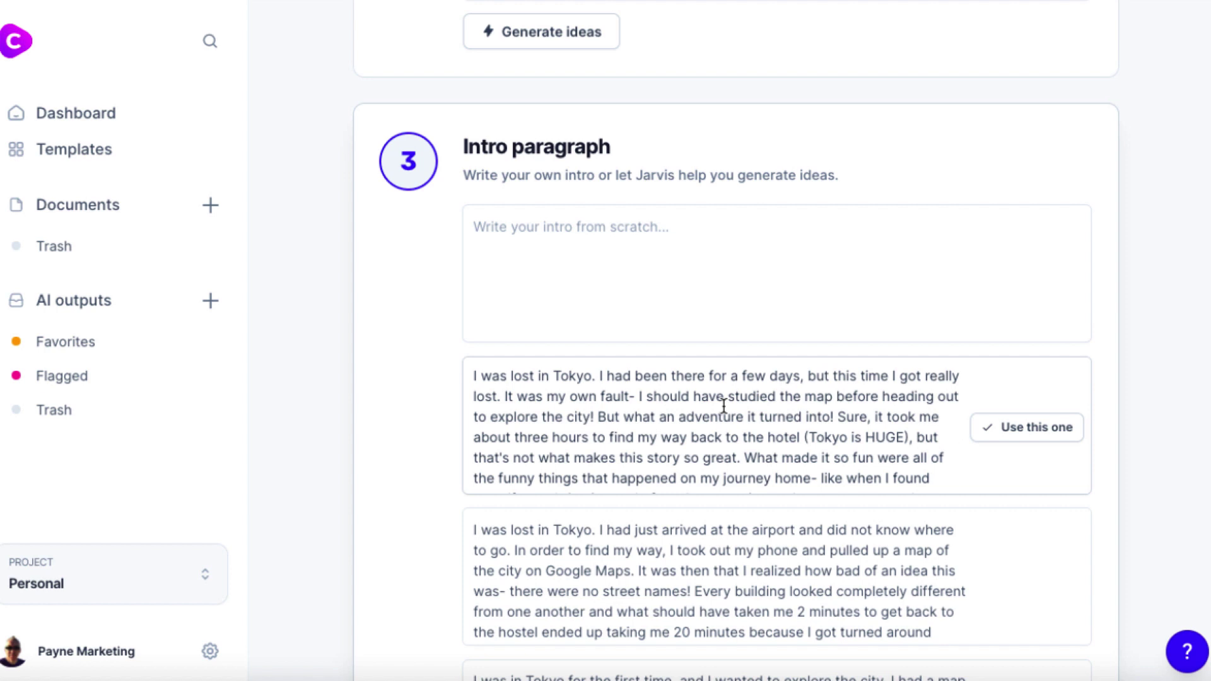
{"action": "scroll", "coordinate": [735, 433], "scroll_direction": "down", "scroll_amount": 2}
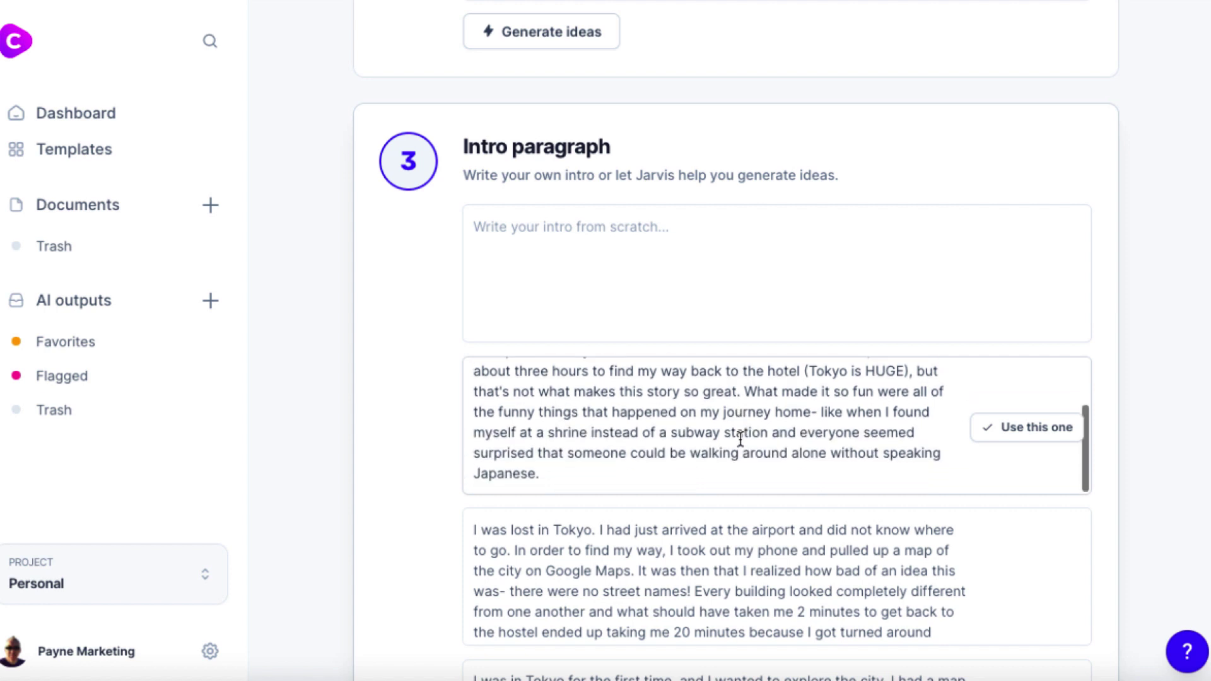
{"action": "scroll", "coordinate": [738, 435], "scroll_direction": "down", "scroll_amount": 1}
{"action": "scroll", "coordinate": [741, 438], "scroll_direction": "down", "scroll_amount": 3}
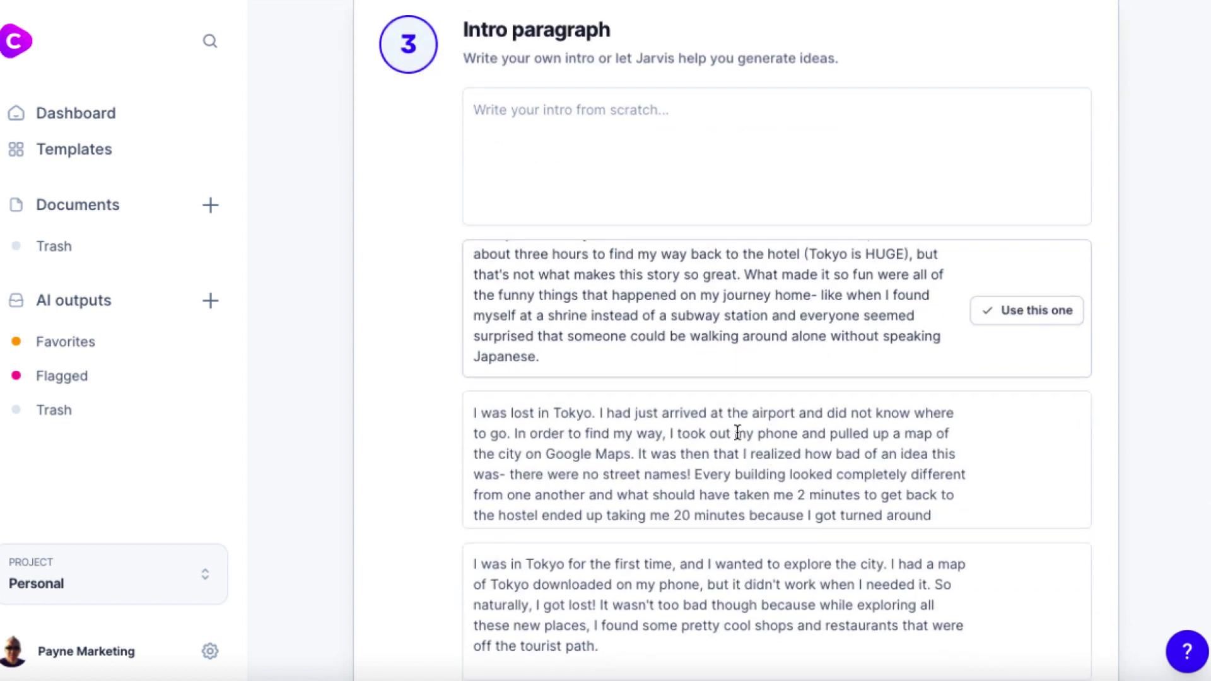
{"action": "scroll", "coordinate": [694, 474], "scroll_direction": "up", "scroll_amount": 3}
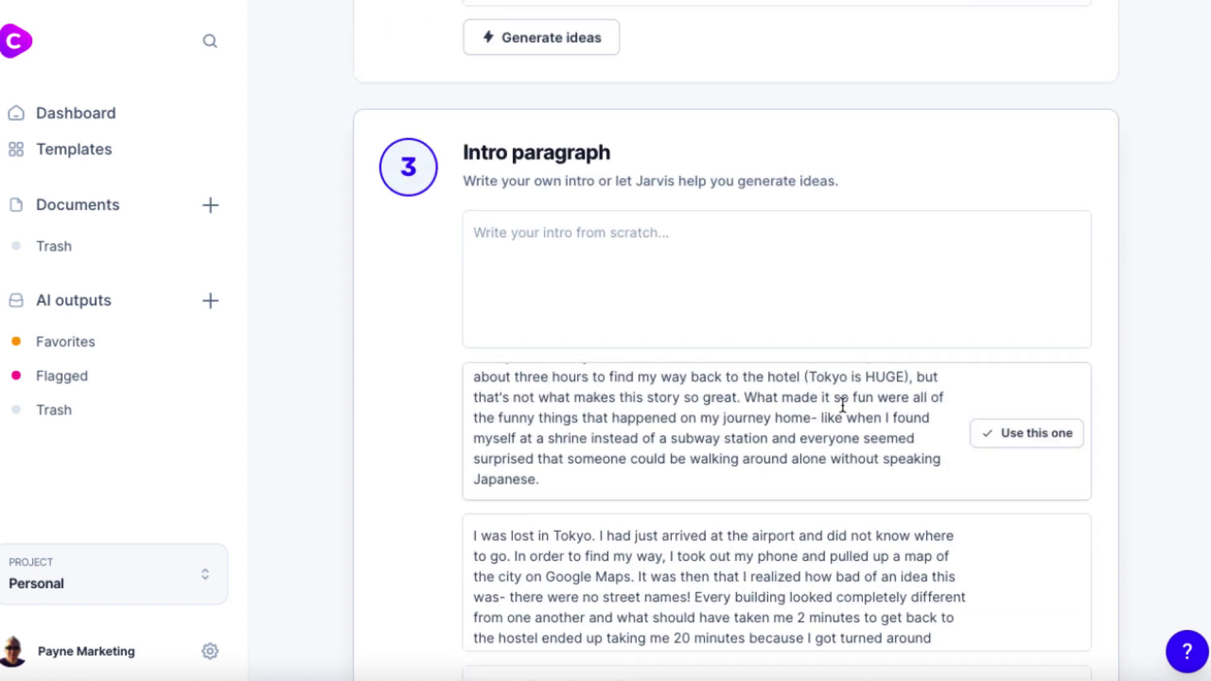
{"action": "left_click", "coordinate": [1016, 435]}
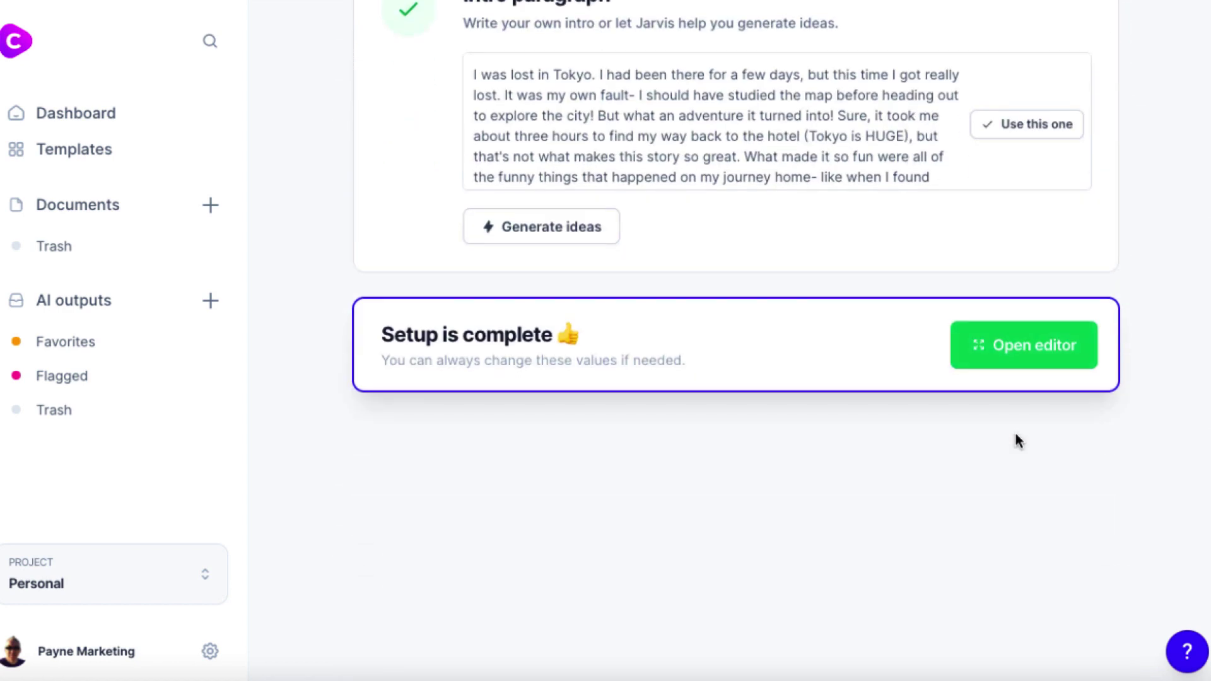
- Open the story in the editor and show the Creative Story template alongside the document
{"action": "left_click", "coordinate": [1016, 351]}
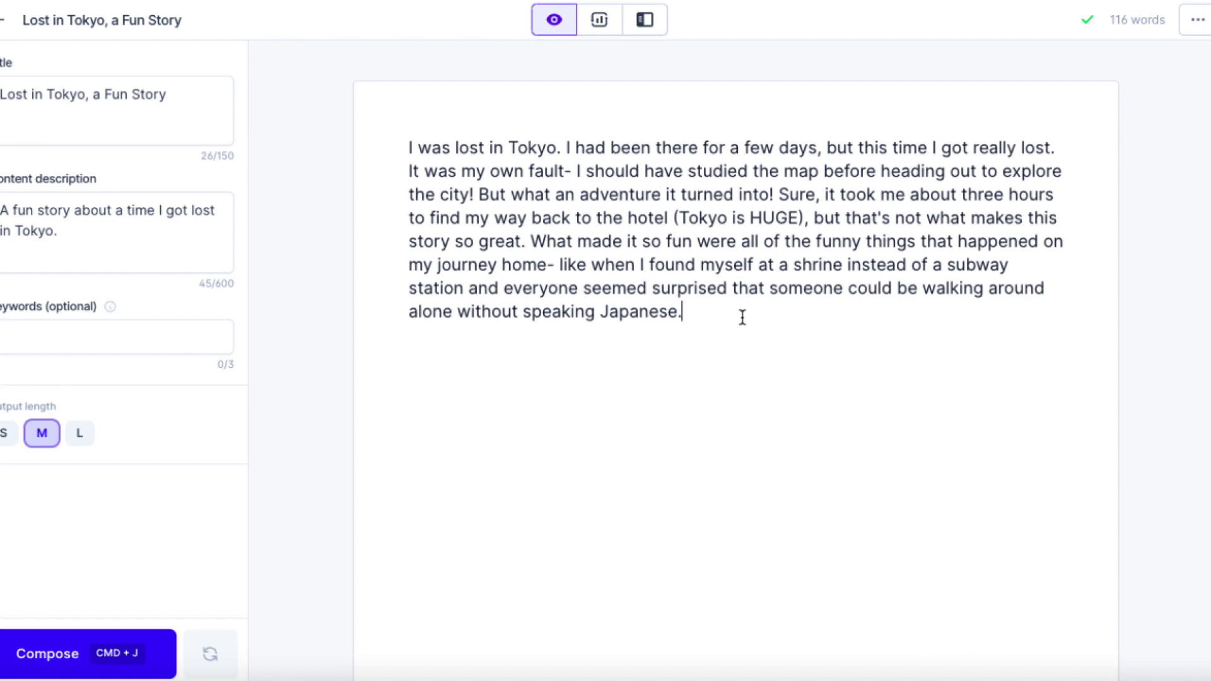
{"action": "left_click", "coordinate": [643, 25]}
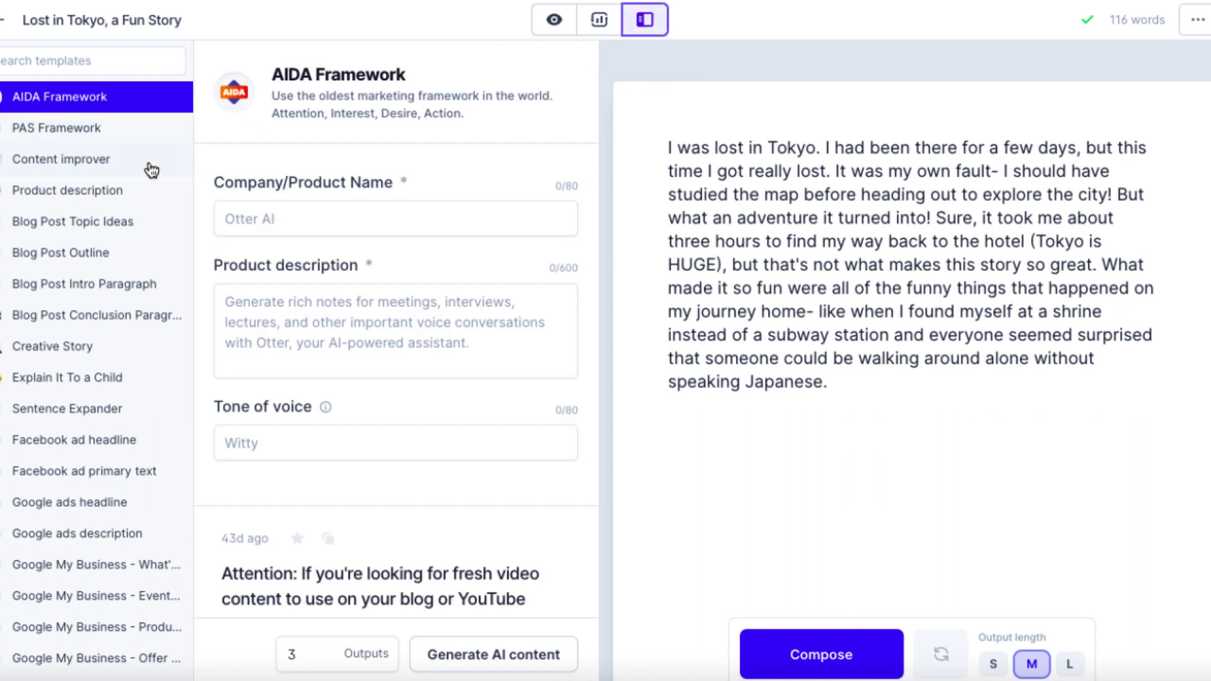
{"action": "left_click", "coordinate": [86, 348]}
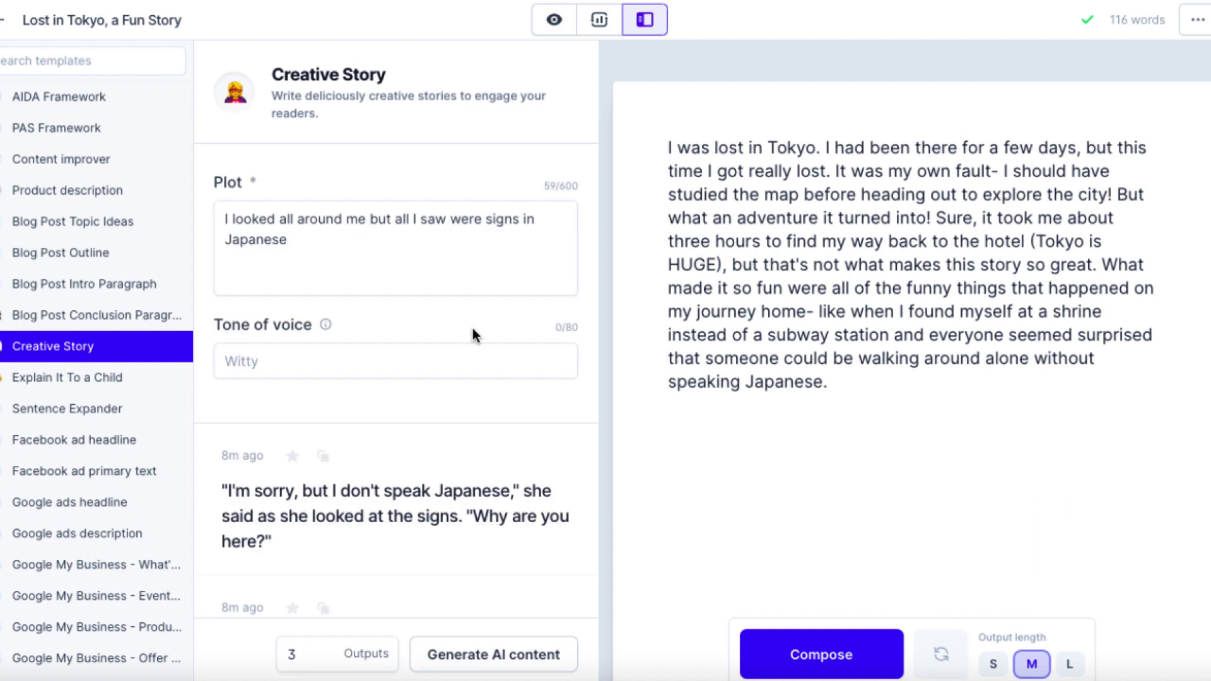
- Start a new paragraph with "An old man approached me and asked" and have the AI compose its continuation
{"action": "left_click", "coordinate": [881, 391]}
{"action": "key", "text": "Return"}
{"action": "key", "text": "Return"}
{"action": "type", "text": "A n old man appr"}
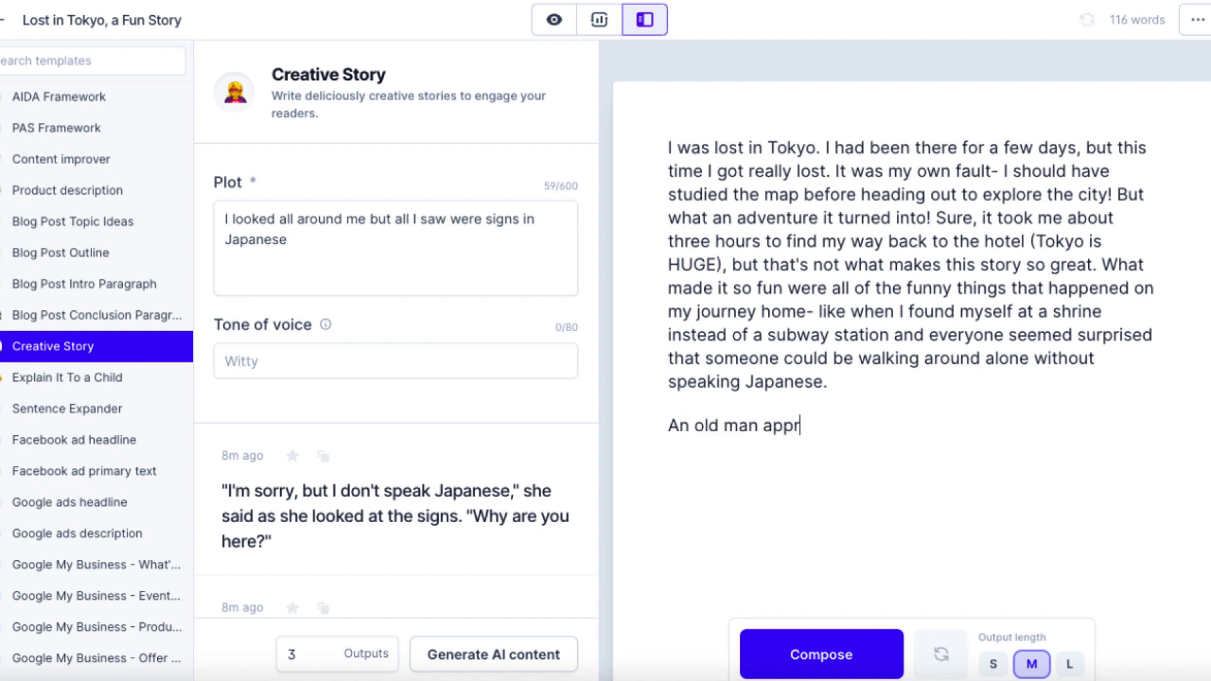
{"action": "type", "text": "oached me and asked"}
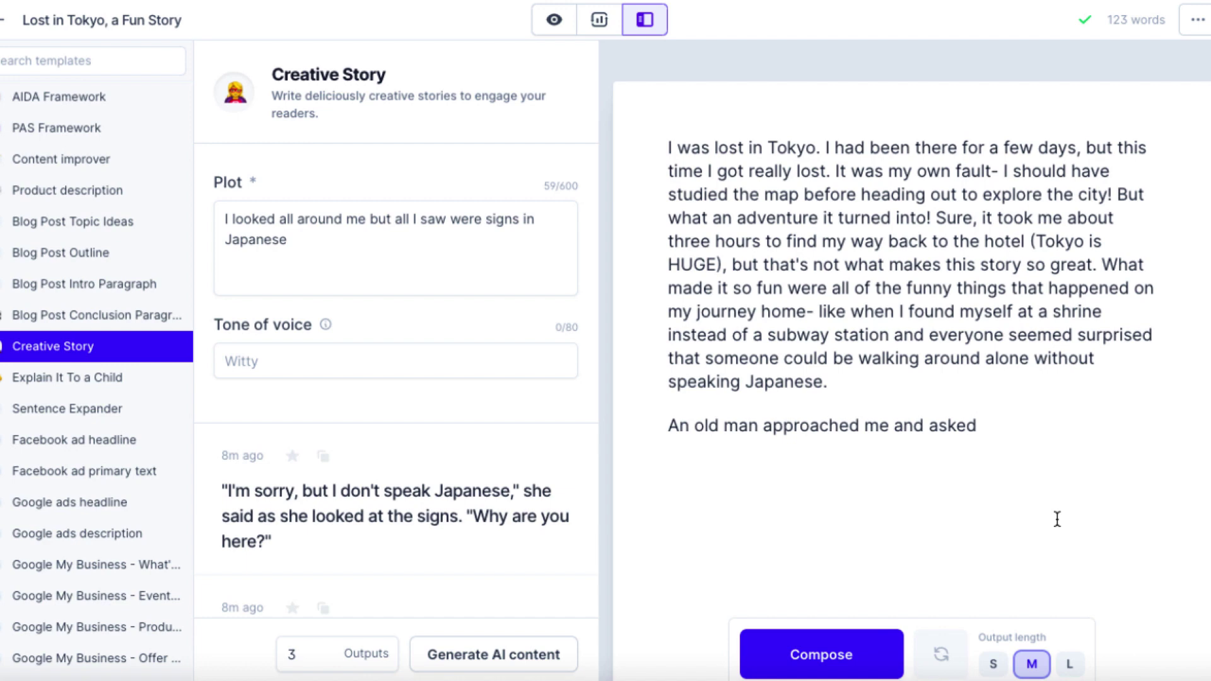
{"action": "left_click", "coordinate": [830, 654]}
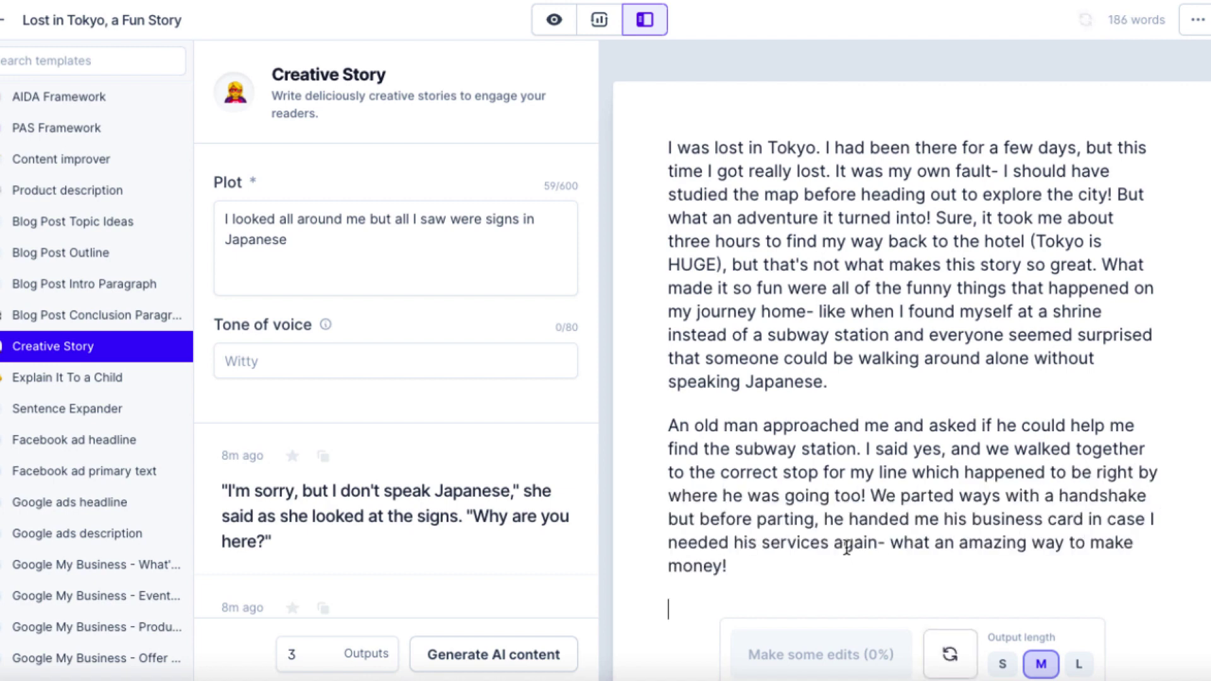
- Delete the end of the old man paragraph, from "We parted ways with a handshake" through "make money!"
{"action": "scroll", "coordinate": [927, 424], "scroll_direction": "down", "scroll_amount": 2}
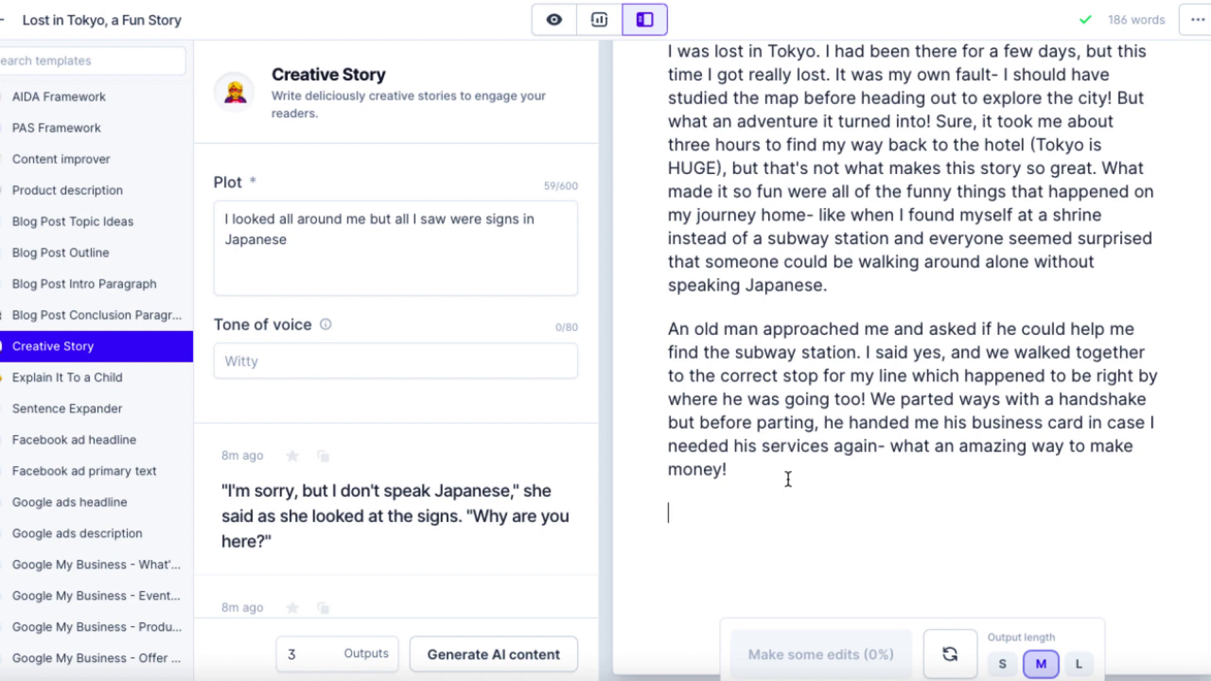
{"action": "left_click_drag", "start_coordinate": [789, 479], "coordinate": [875, 402]}
{"action": "key", "text": "BackSpace"}
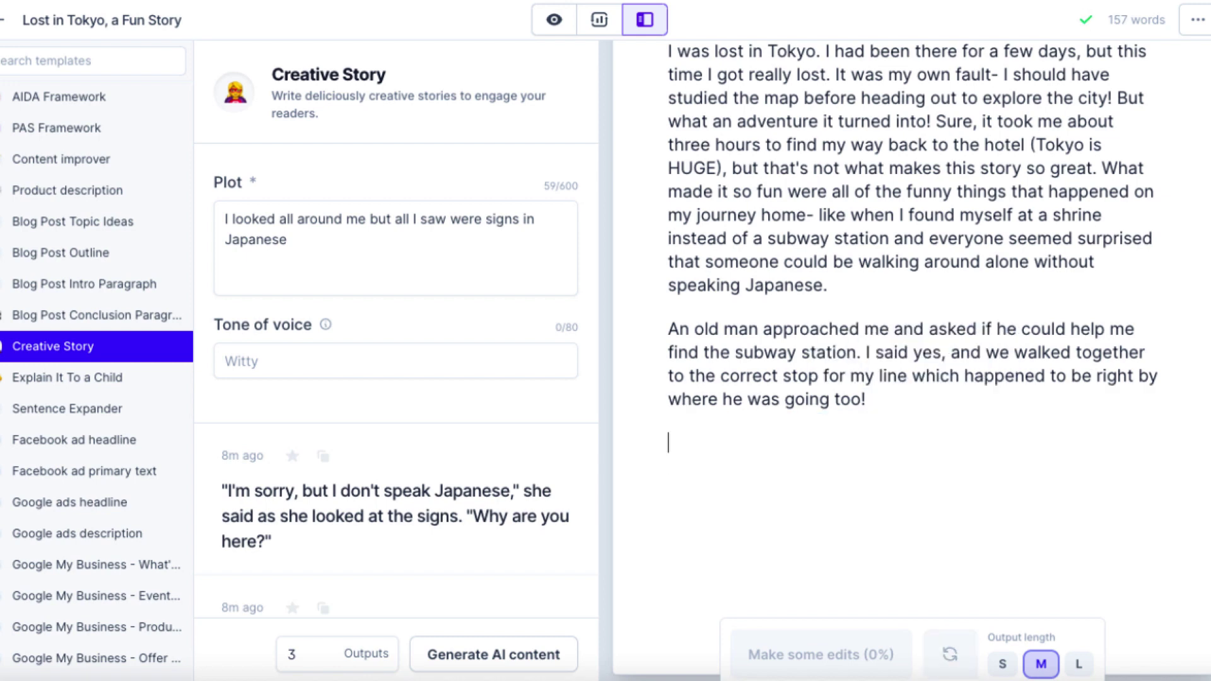
- Write "We jumped on the train together but then" as a new paragraph and have the AI compose its continuation
{"action": "type", "text": "We jumped in"}
{"action": "key", "text": "BackSpace"}
{"action": "key", "text": "BackSpace"}
{"action": "type", "text": "on the t"}
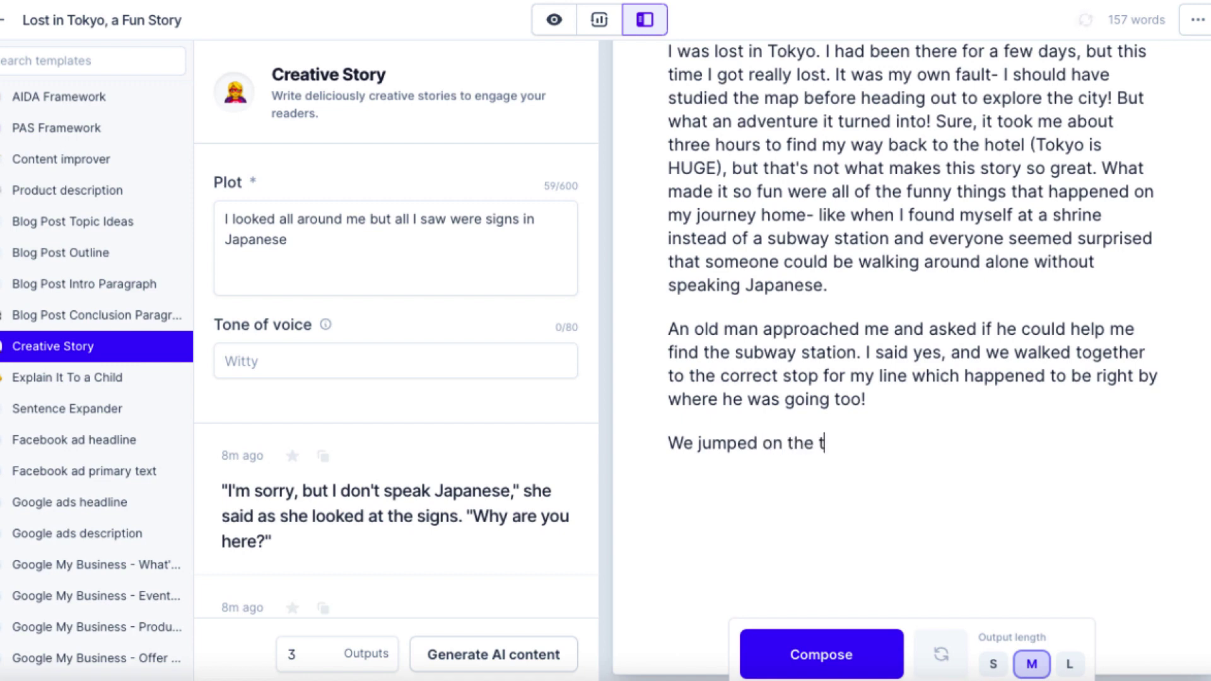
{"action": "type", "text": "rain together but then"}
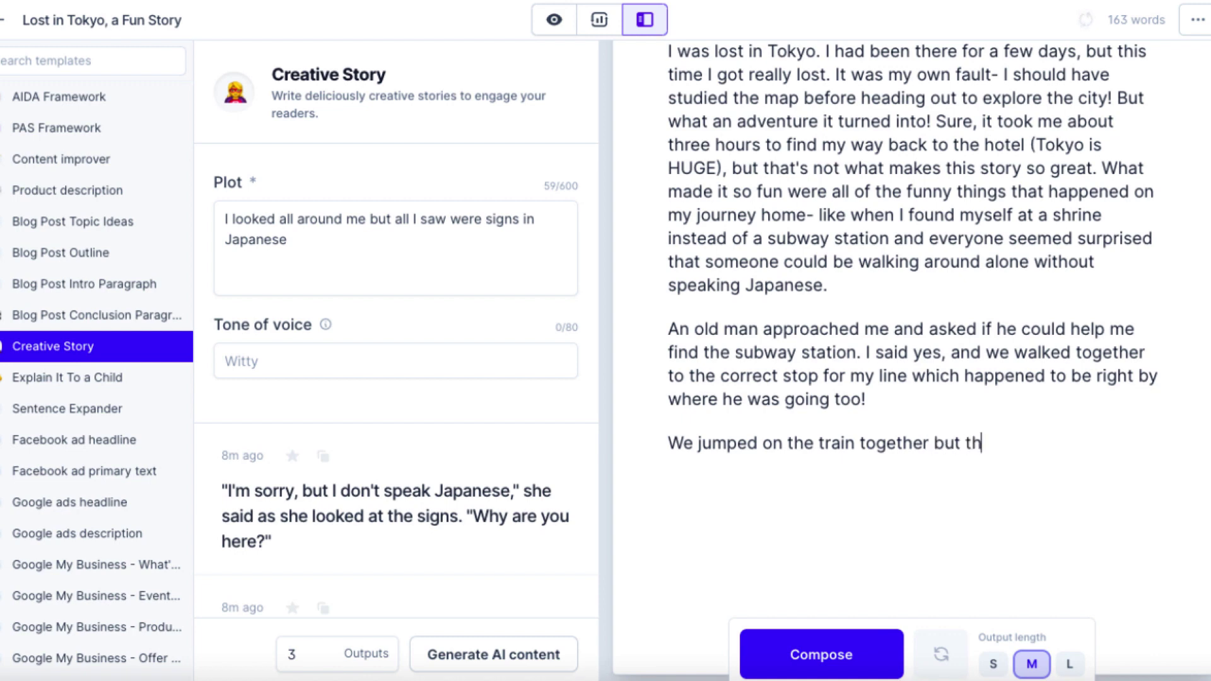
{"action": "left_click", "coordinate": [830, 653]}
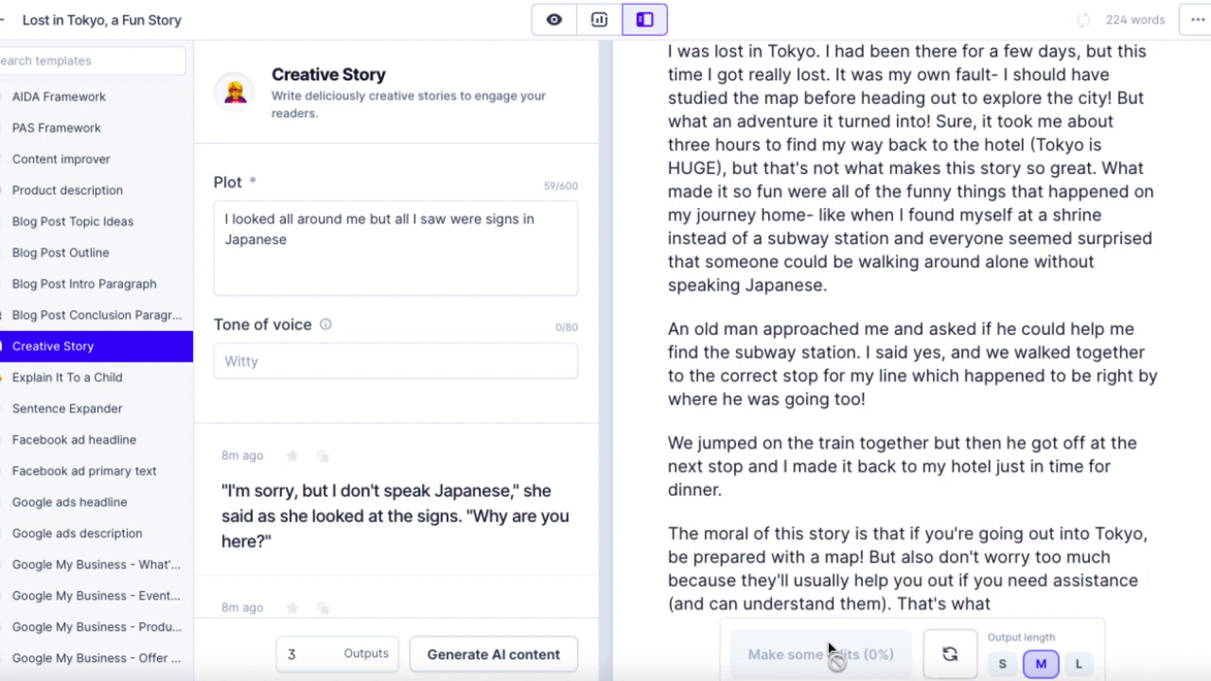
- Delete the unfinished words "That's what" from the end of the moral paragraph
{"action": "scroll", "coordinate": [857, 473], "scroll_direction": "down", "scroll_amount": 1}
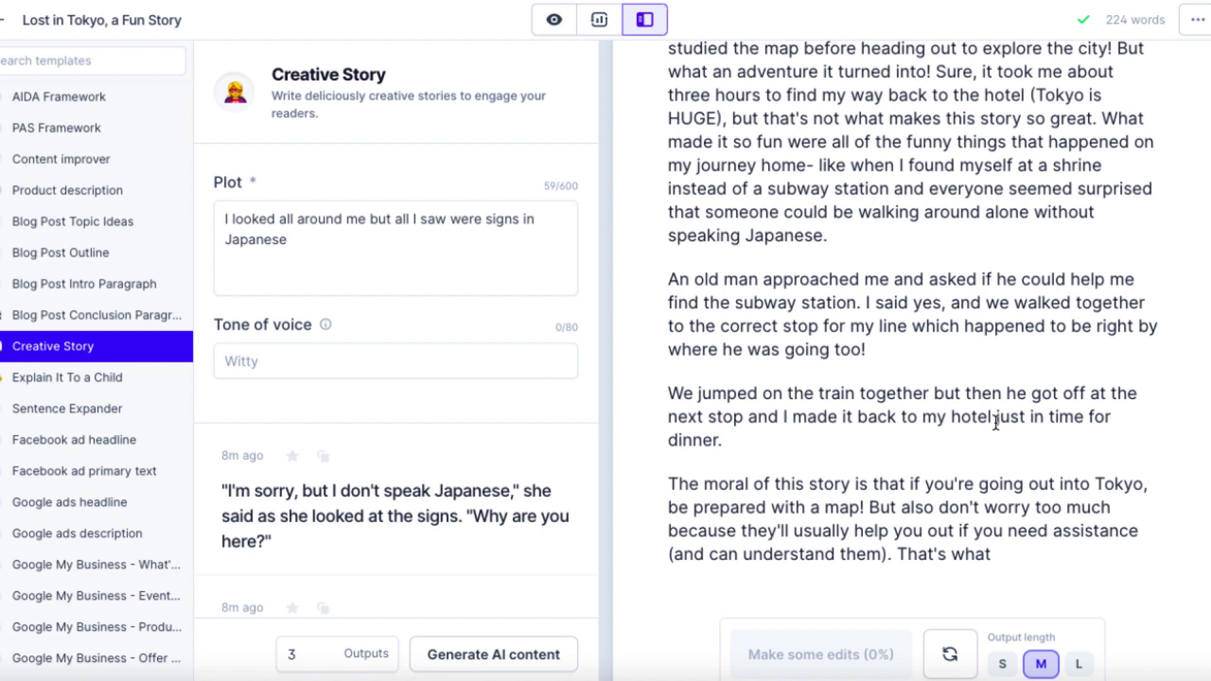
{"action": "scroll", "coordinate": [849, 465], "scroll_direction": "down", "scroll_amount": 1}
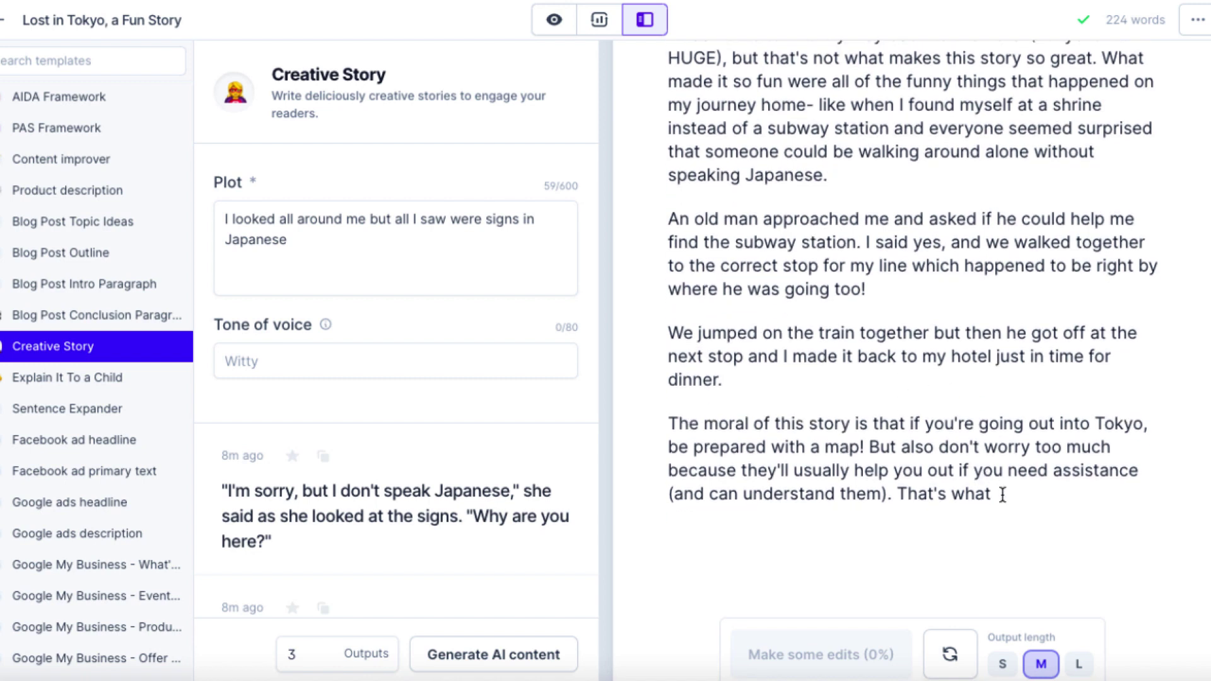
{"action": "left_click_drag", "start_coordinate": [1016, 490], "coordinate": [782, 365]}
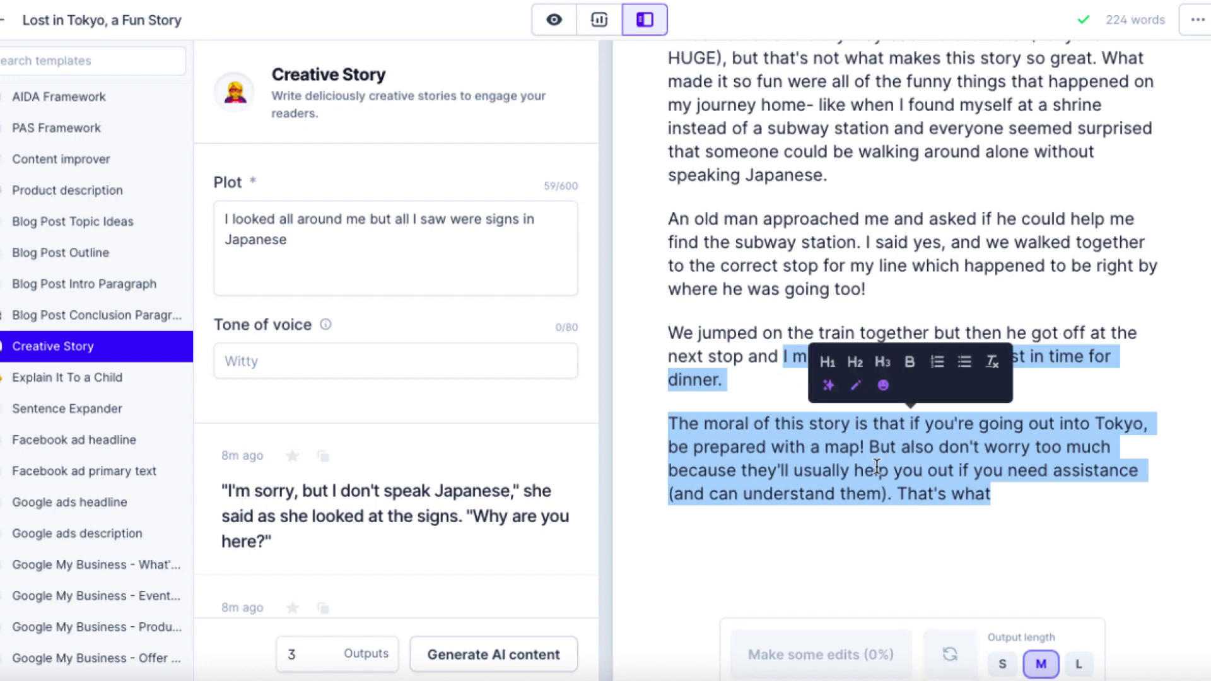
{"action": "left_click", "coordinate": [876, 466]}
{"action": "left_click", "coordinate": [769, 383]}
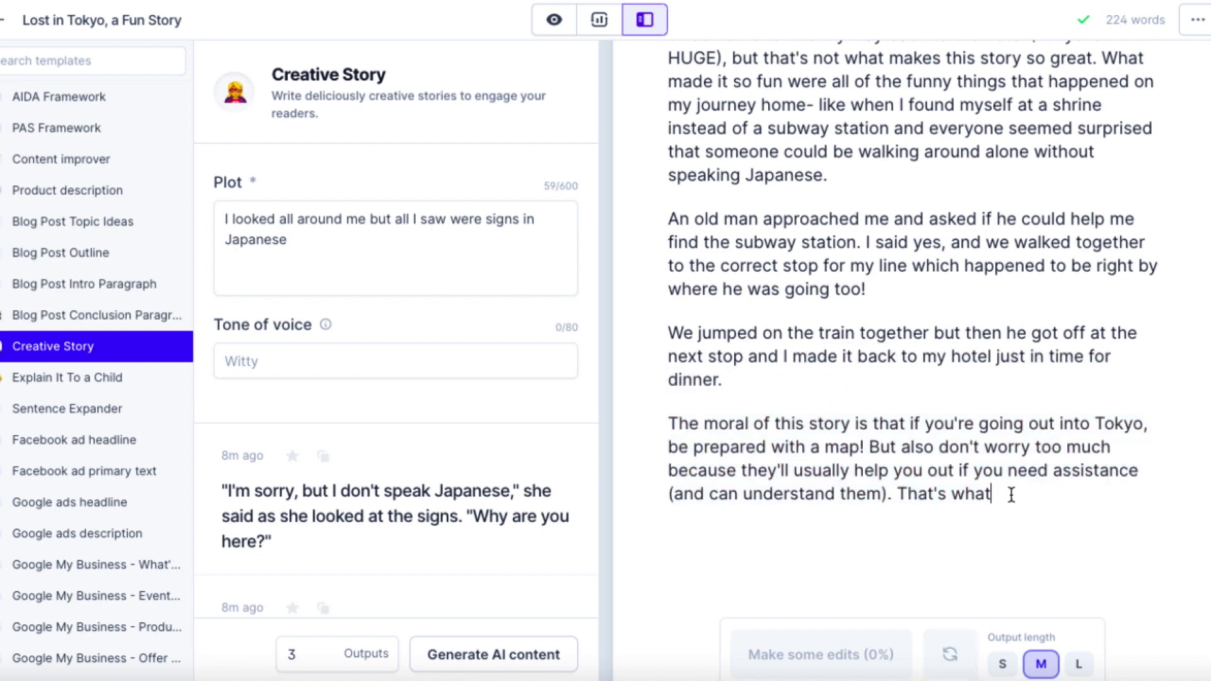
{"action": "left_click_drag", "start_coordinate": [1008, 495], "coordinate": [886, 496]}
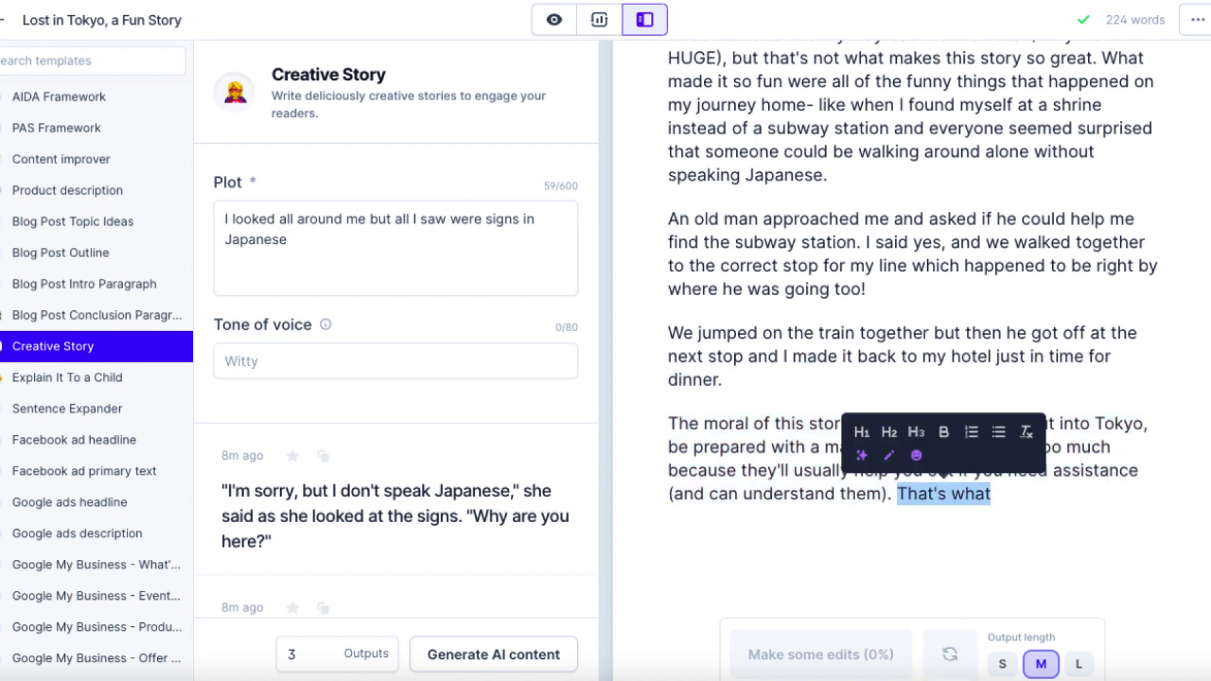
{"action": "key", "text": "BackSpace"}
- Copy the whole moral paragraph to the clipboard and remove it from the story
{"action": "left_click_drag", "start_coordinate": [908, 495], "coordinate": [667, 424]}
{"action": "key", "text": "ctrl+c"}
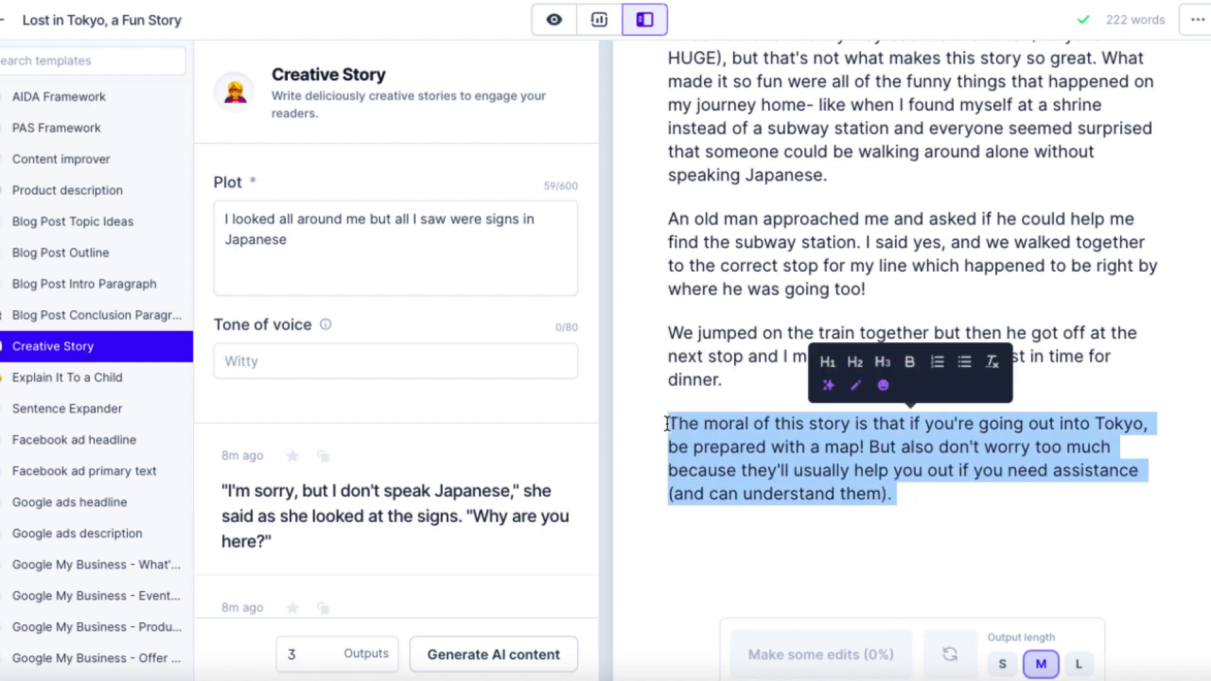
{"action": "key", "text": "BackSpace"}
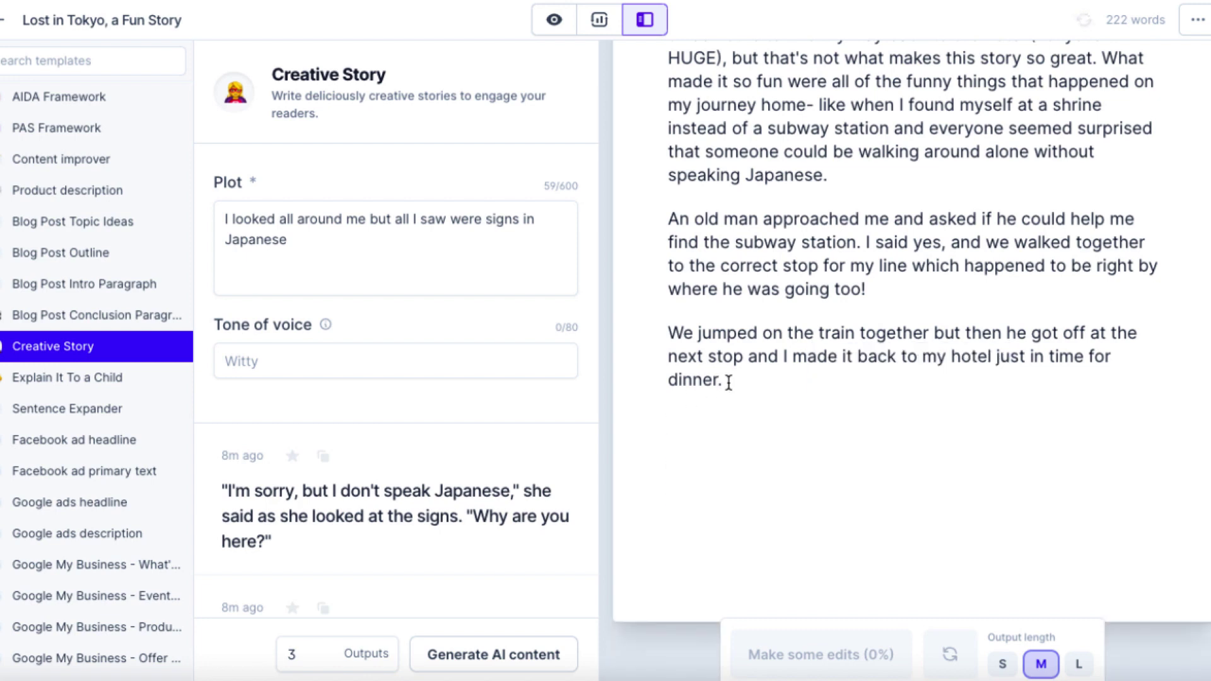
- Rewrite the end of the train paragraph, following "next stop and I", as "made it to my stop."
{"action": "left_click_drag", "start_coordinate": [725, 379], "coordinate": [796, 355]}
{"action": "key", "text": "BackSpace"}
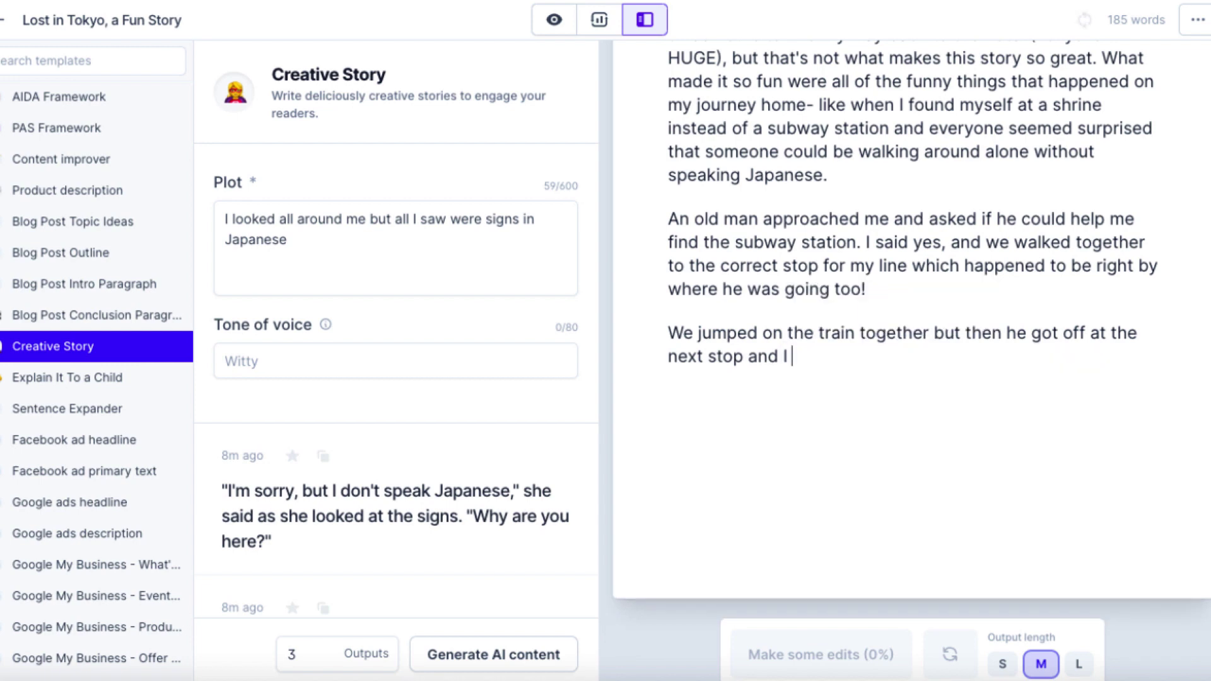
{"action": "type", "text": "made it to my stop."}
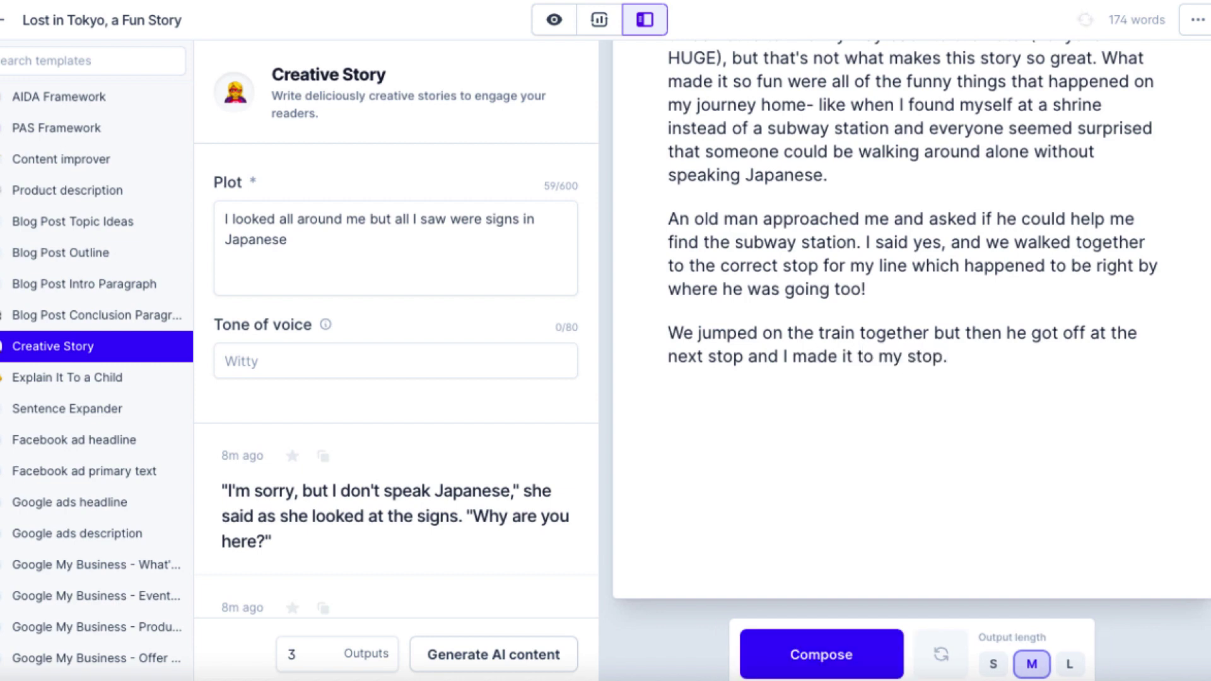
- Add the paragraph "Once I got off, I realised that I had forgotten the way back to my hotel" and have the AI compose its continuation
{"action": "key", "text": "Return"}
{"action": "type", "text": "Onc"}
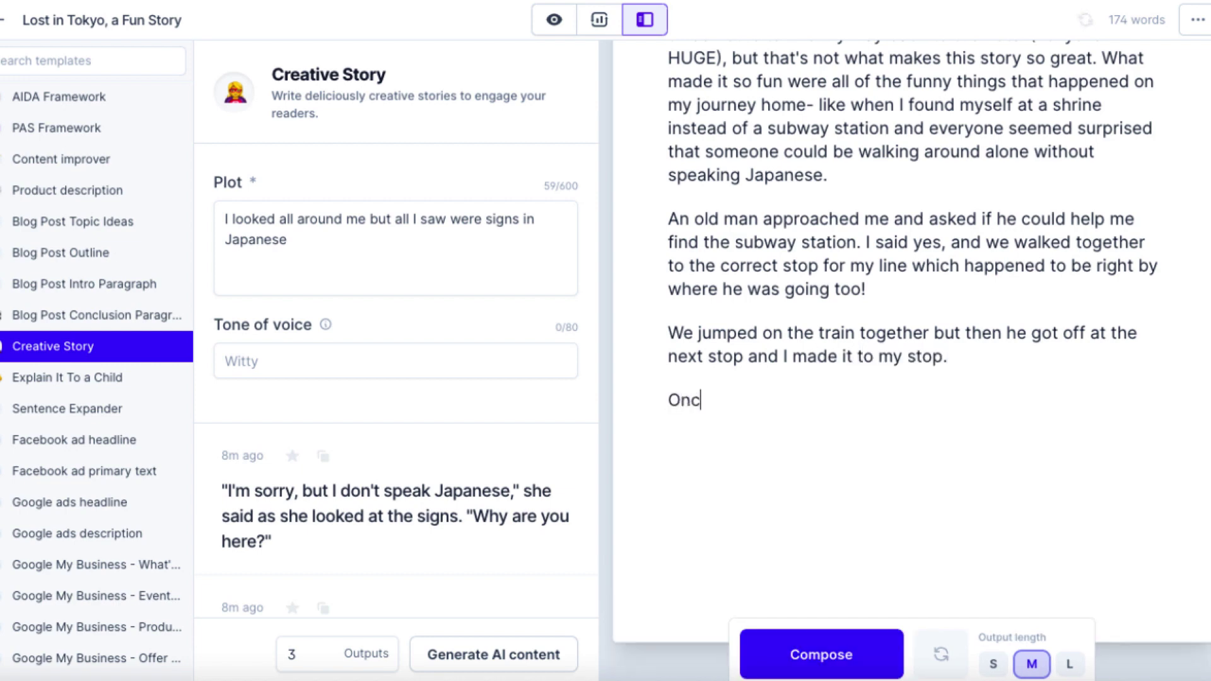
{"action": "type", "text": "e I got off, I realise"}
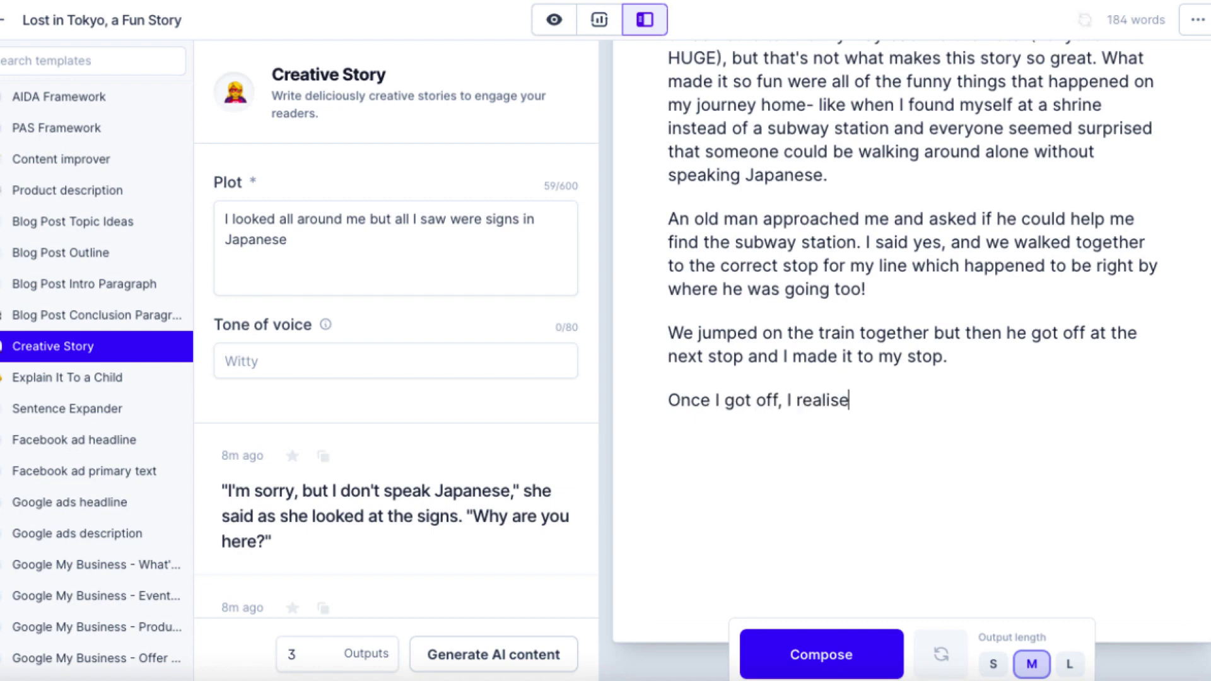
{"action": "type", "text": "d that I had forgotten the way back to my hotel"}
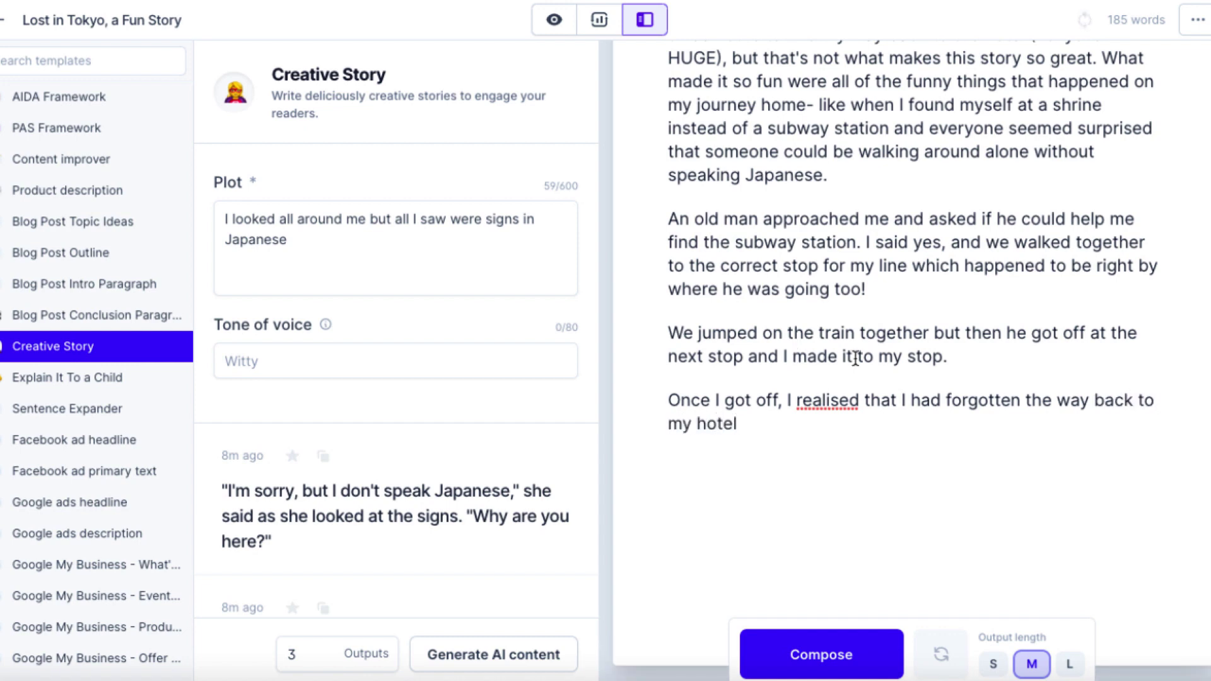
{"action": "left_click", "coordinate": [845, 637]}
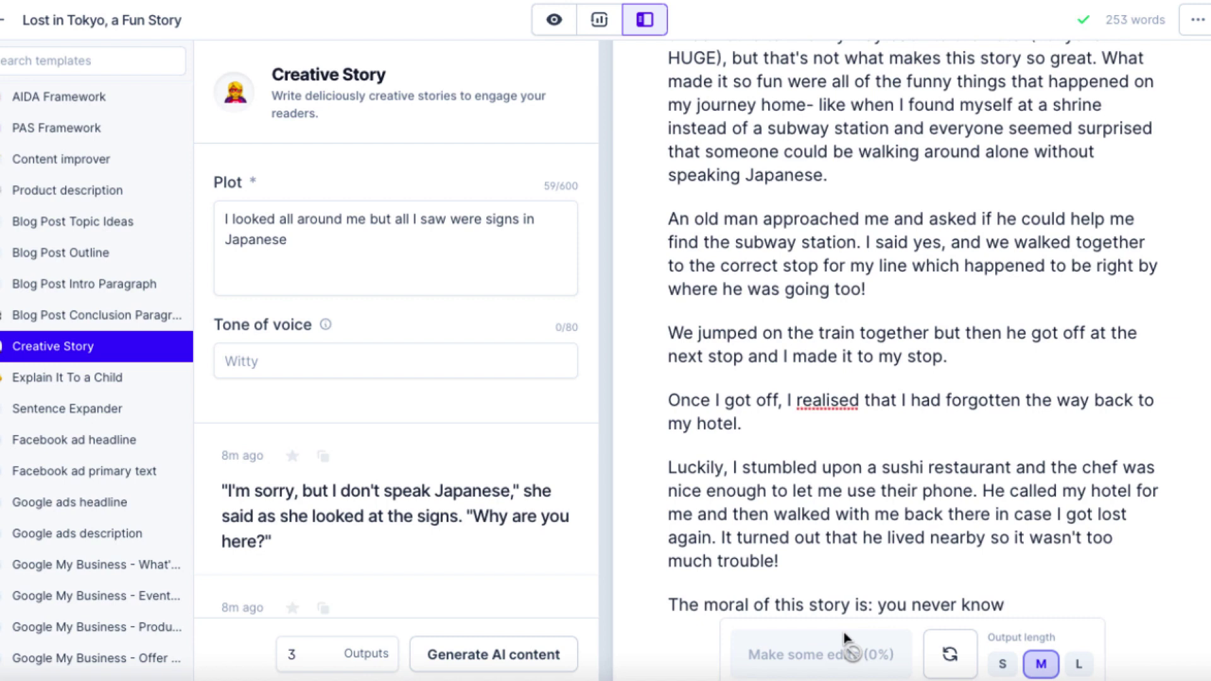
- Replace the unfinished line "The moral of this story is: you never know" with the moral paragraph copied earlier
{"action": "scroll", "coordinate": [855, 454], "scroll_direction": "down", "scroll_amount": 1}
{"action": "scroll", "coordinate": [847, 427], "scroll_direction": "down", "scroll_amount": 1}
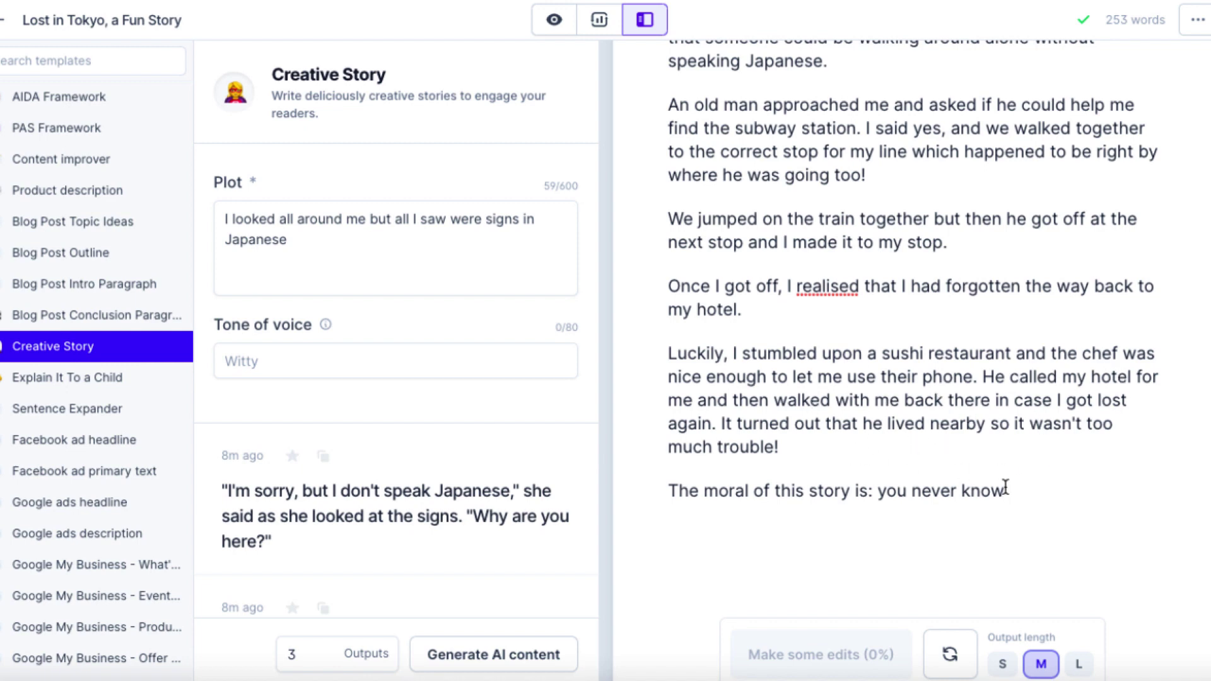
{"action": "left_click_drag", "start_coordinate": [1022, 490], "coordinate": [670, 489]}
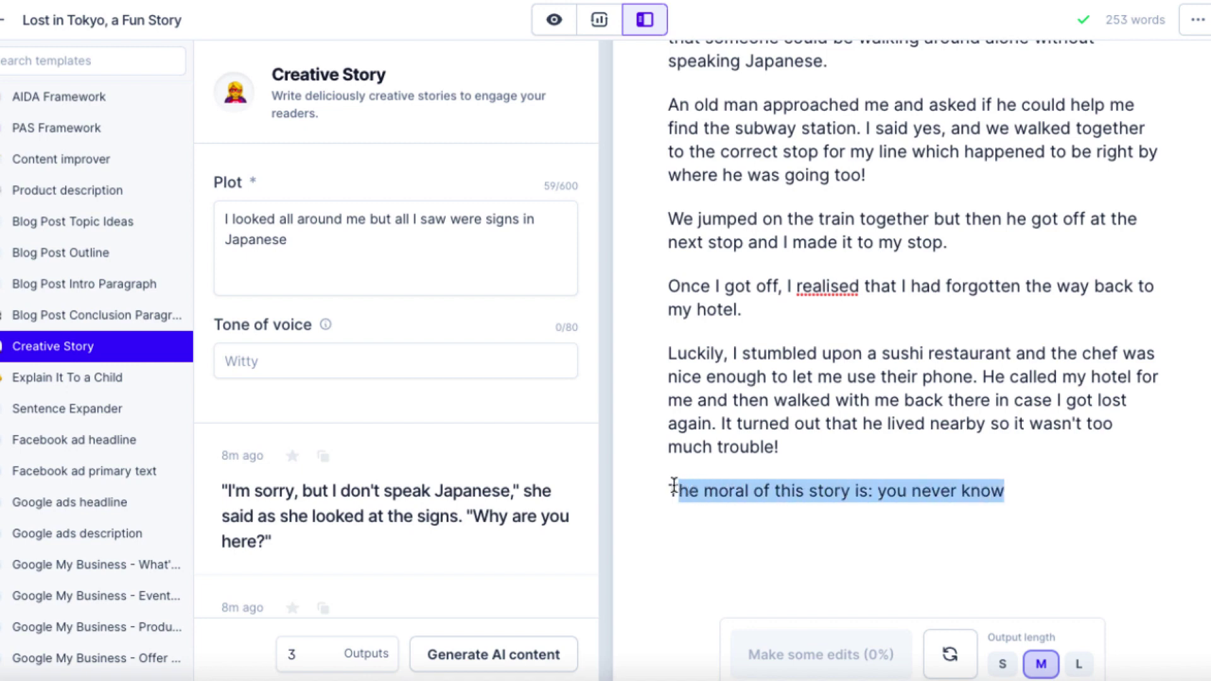
{"action": "type", "text": "T"}
{"action": "key", "text": "BackSpace"}
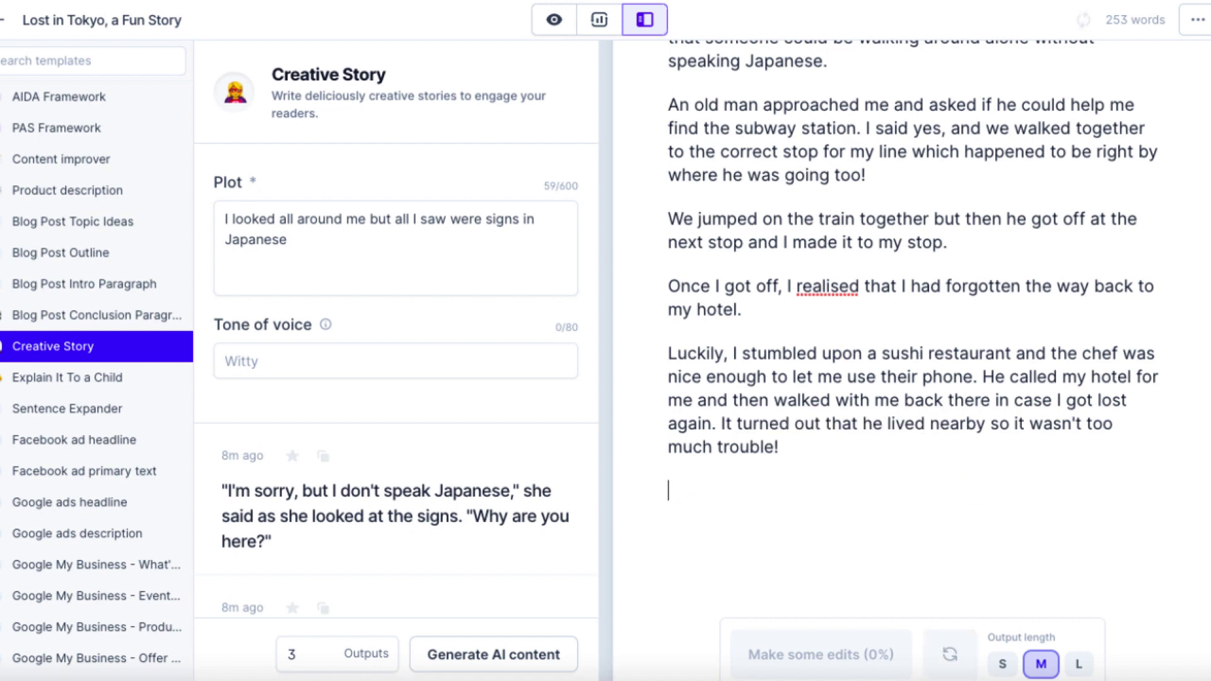
{"action": "key", "text": "ctrl+v"}
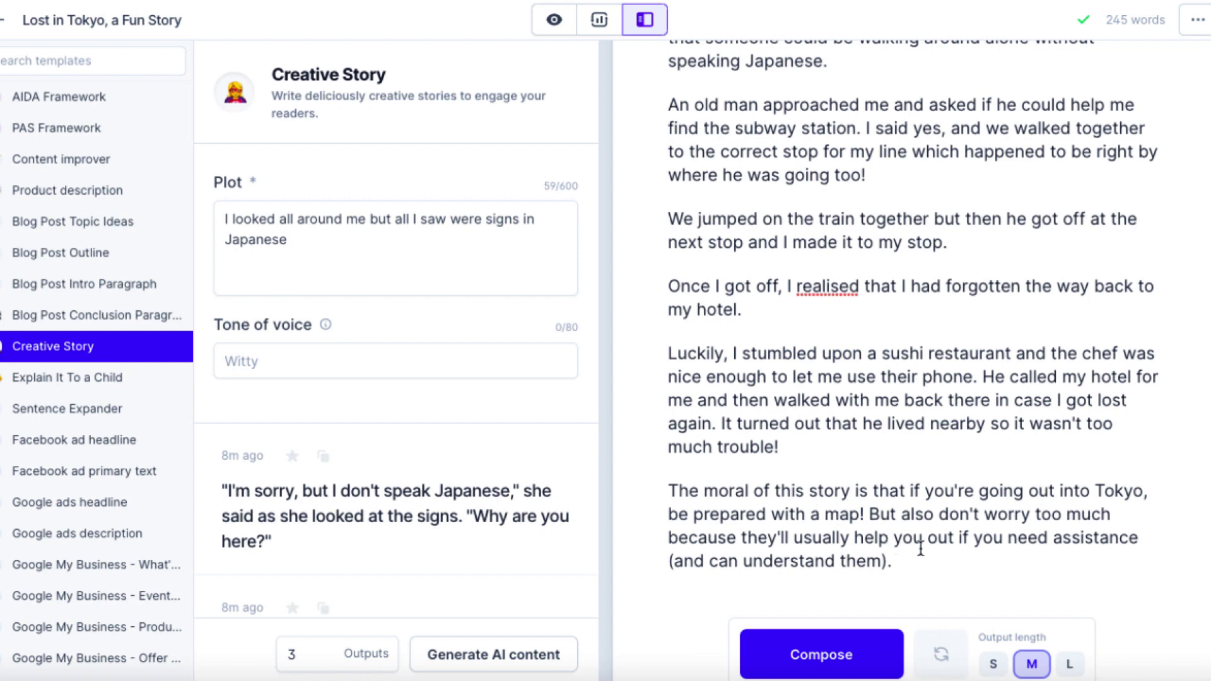
- Delete the end of the moral paragraph, from "But also don't worry too much" through "(and can understand them)."
{"action": "left_click_drag", "start_coordinate": [924, 559], "coordinate": [867, 512]}
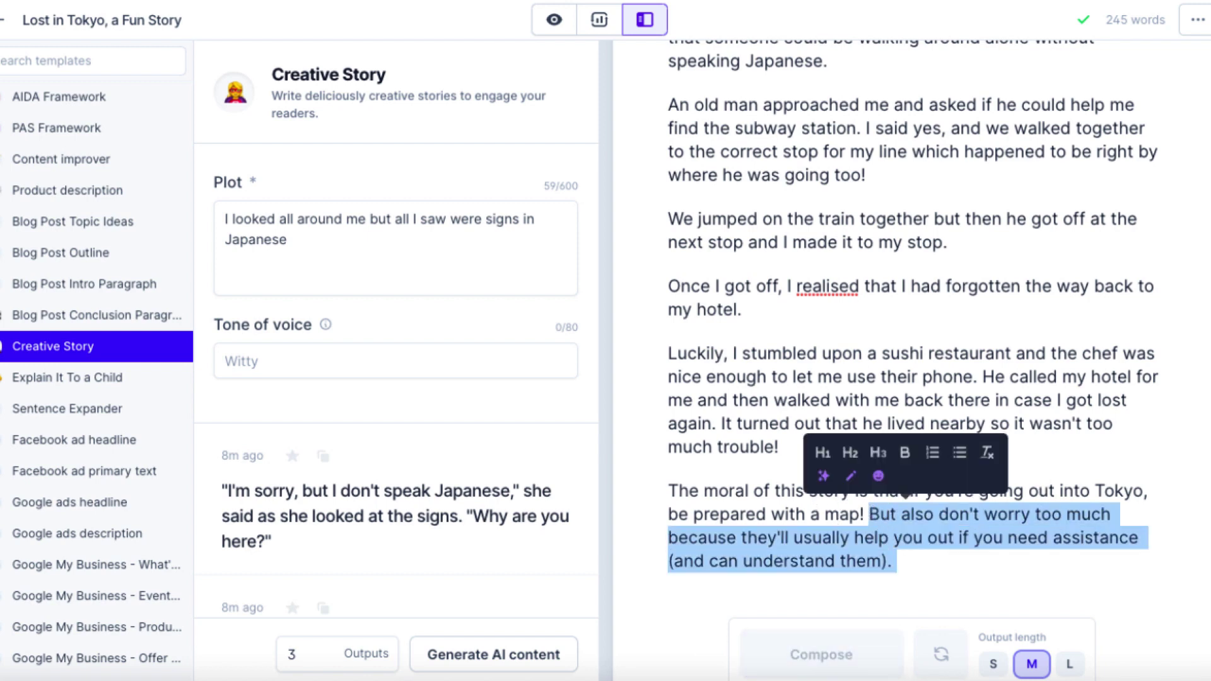
{"action": "key", "text": "BackSpace"}
{"action": "key", "text": "Return"}
{"action": "key", "text": "Return"}
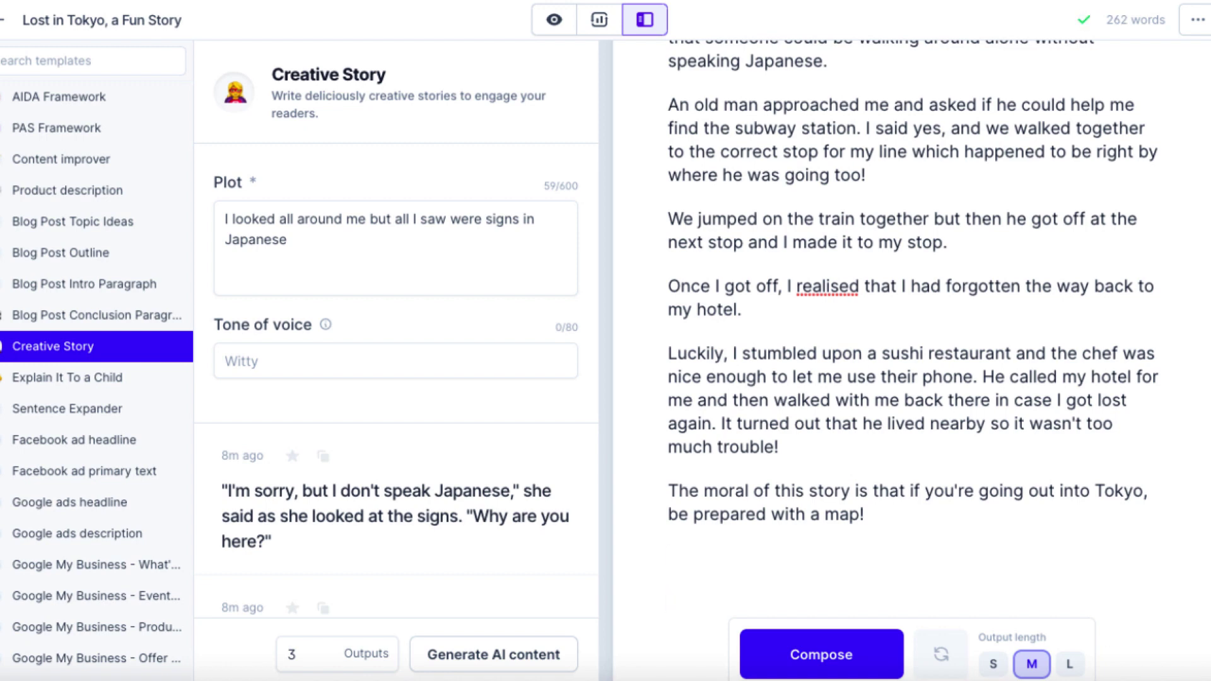
{"action": "key", "text": "BackSpace"}
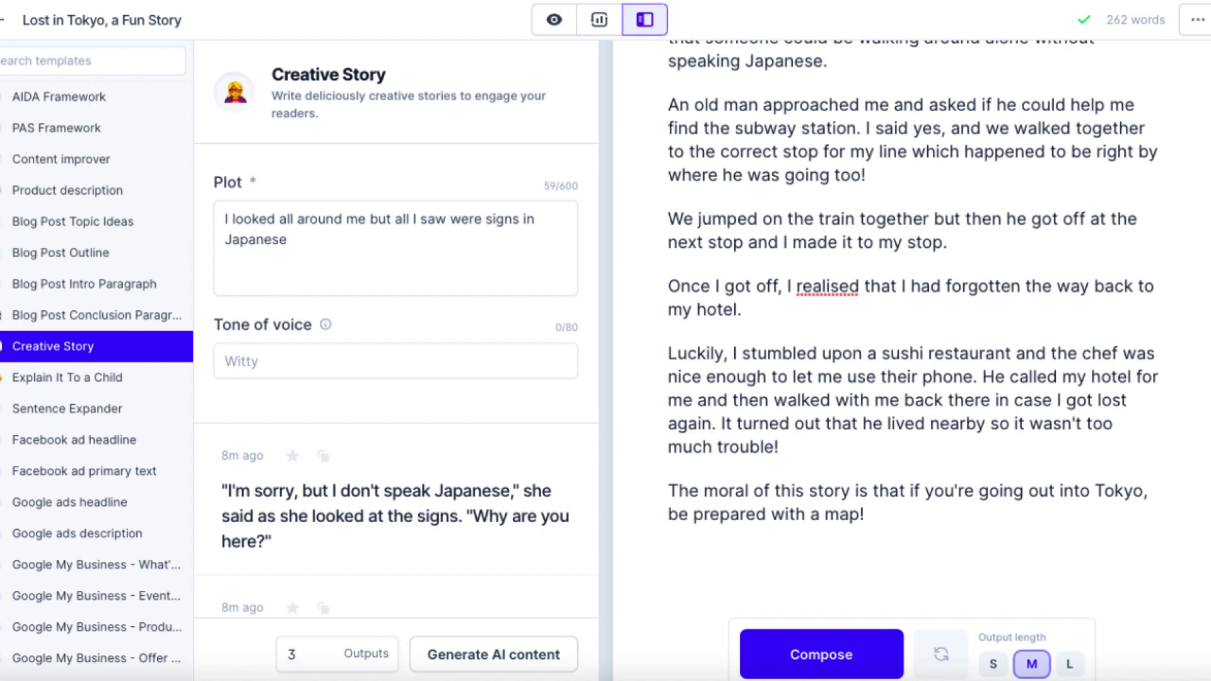